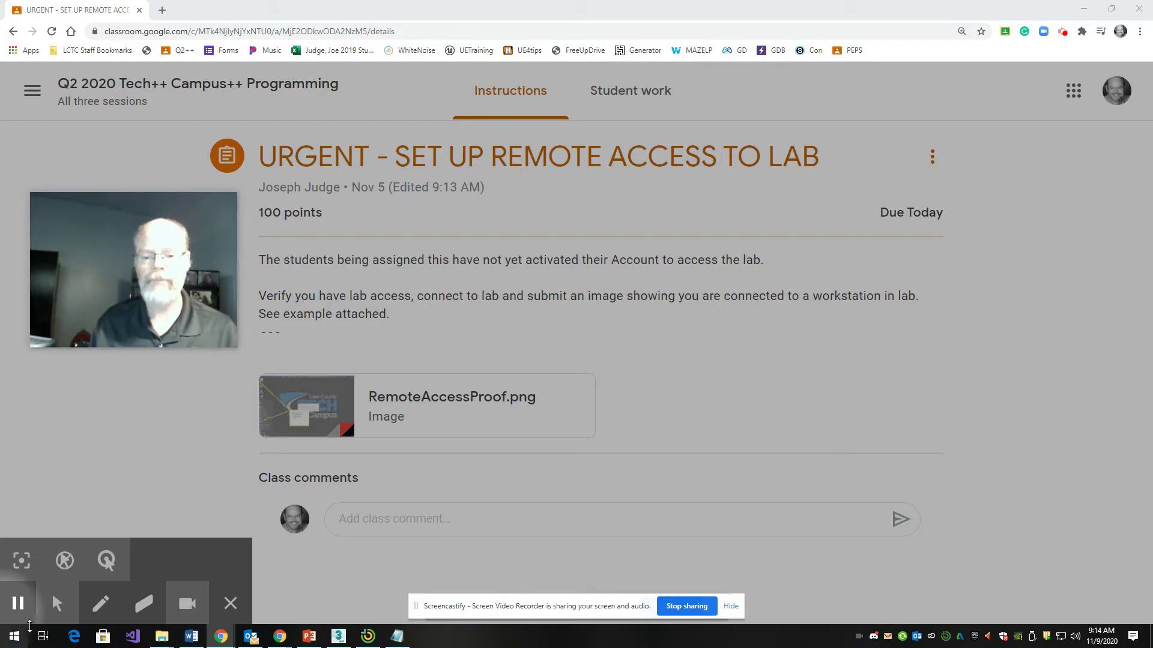
Search the installed programs for "3ds" and switch to the open 3ds Max 2019 window.
{"action": "left_click", "coordinate": [15, 637]}
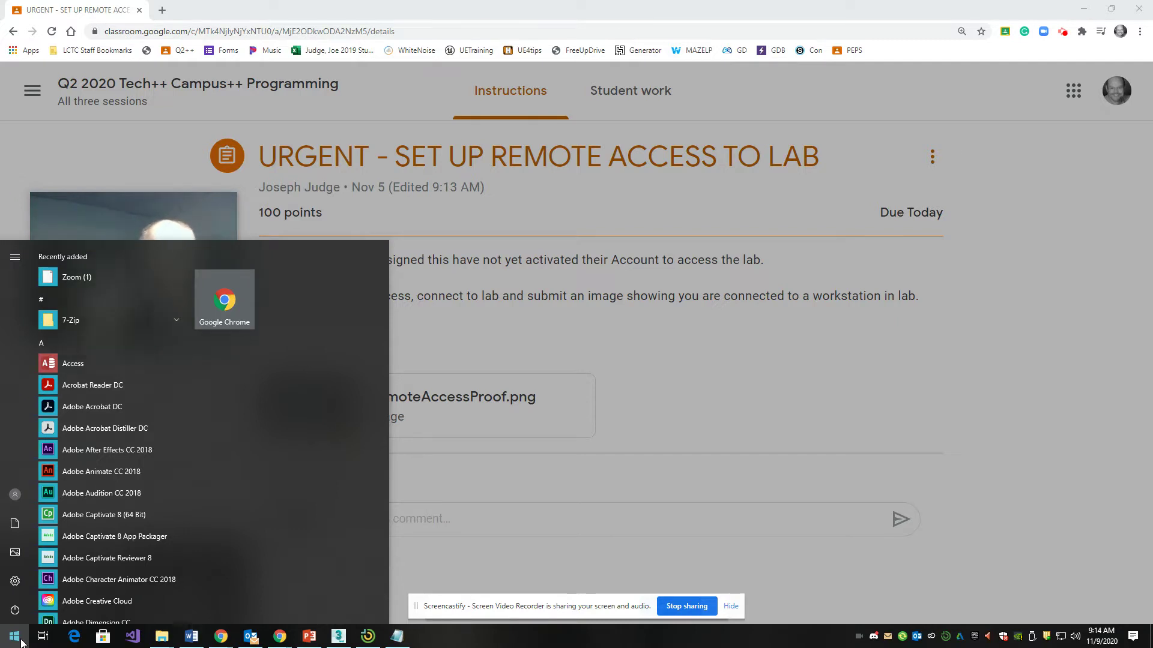
{"action": "type", "text": "3"}
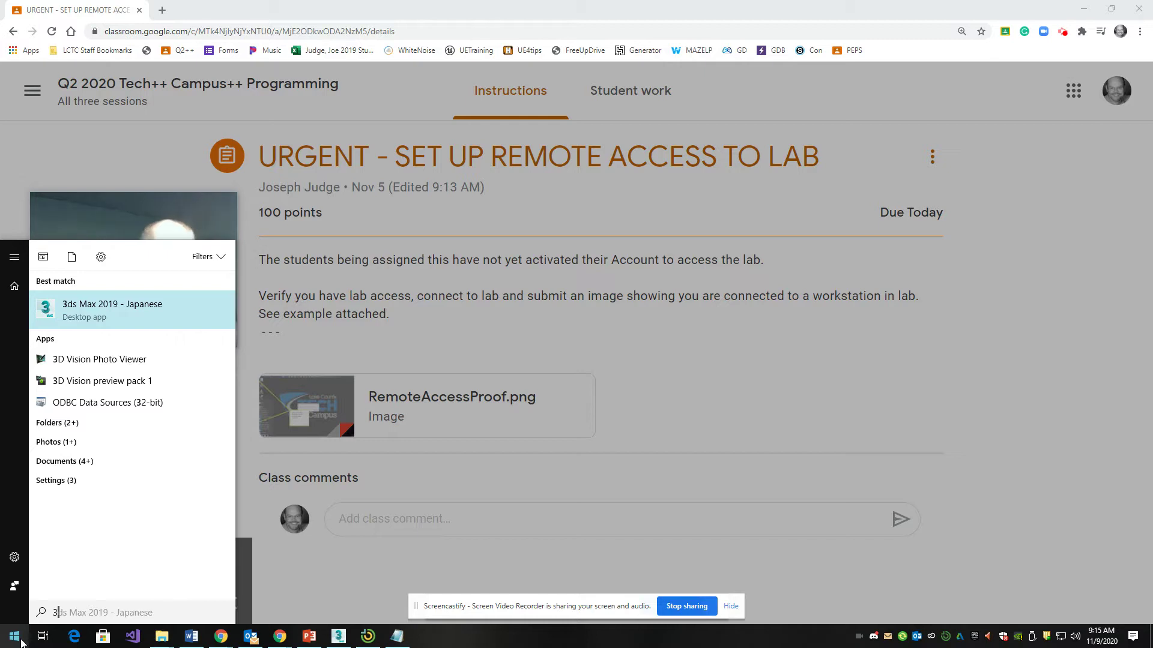
{"action": "type", "text": "ds"}
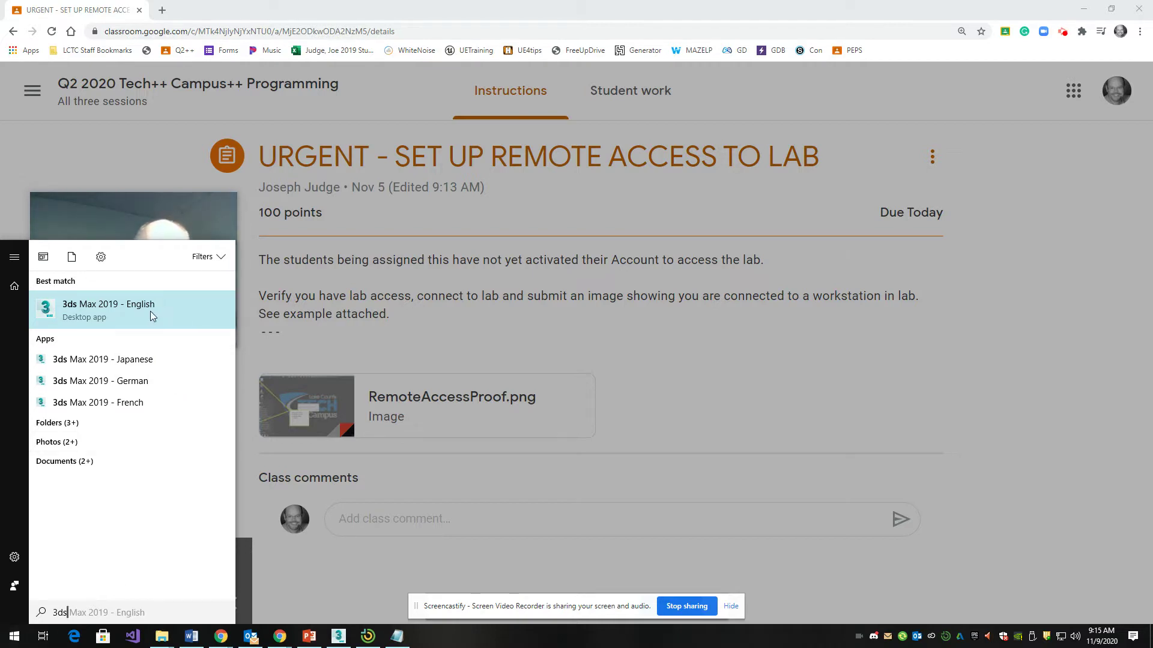
{"action": "left_click", "coordinate": [1080, 10]}
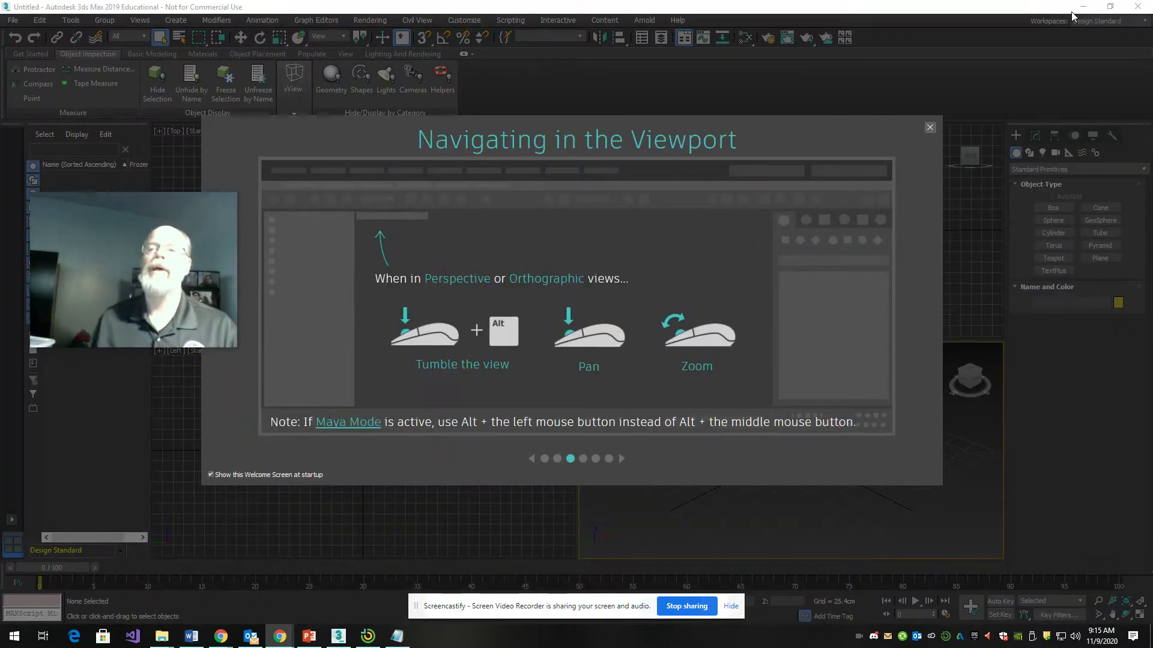
Go to the Next Steps page of the 3ds Max welcome screen and open the 1-Minute Startup Movies.
{"action": "left_click_drag", "start_coordinate": [149, 262], "coordinate": [157, 324]}
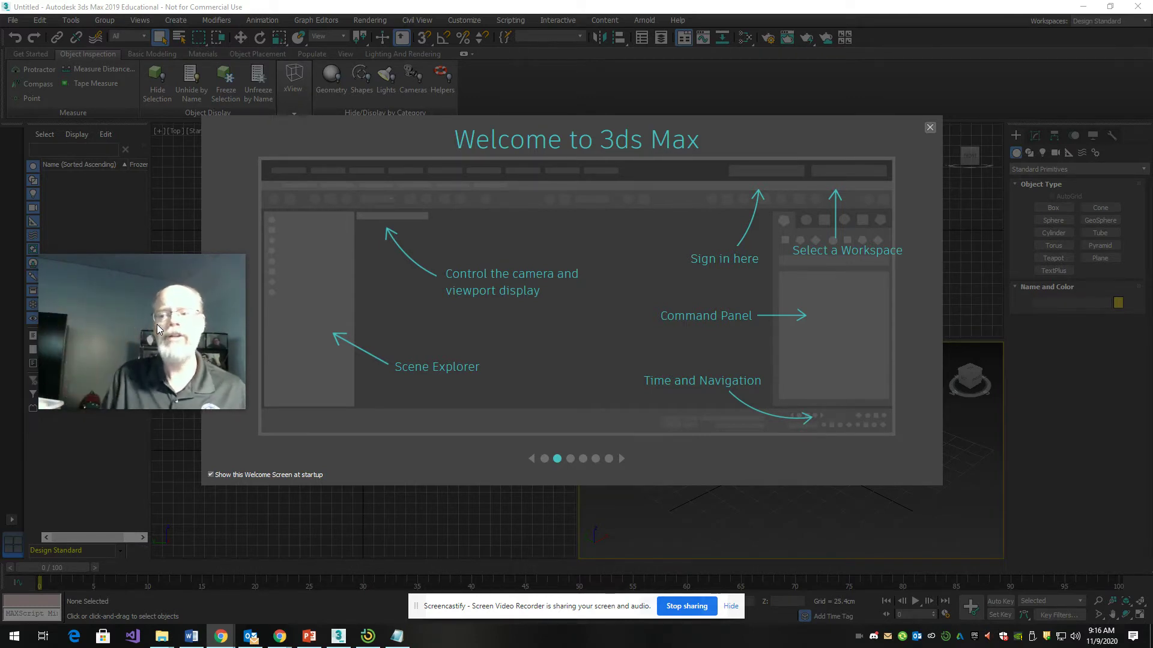
{"action": "left_click", "coordinate": [609, 459]}
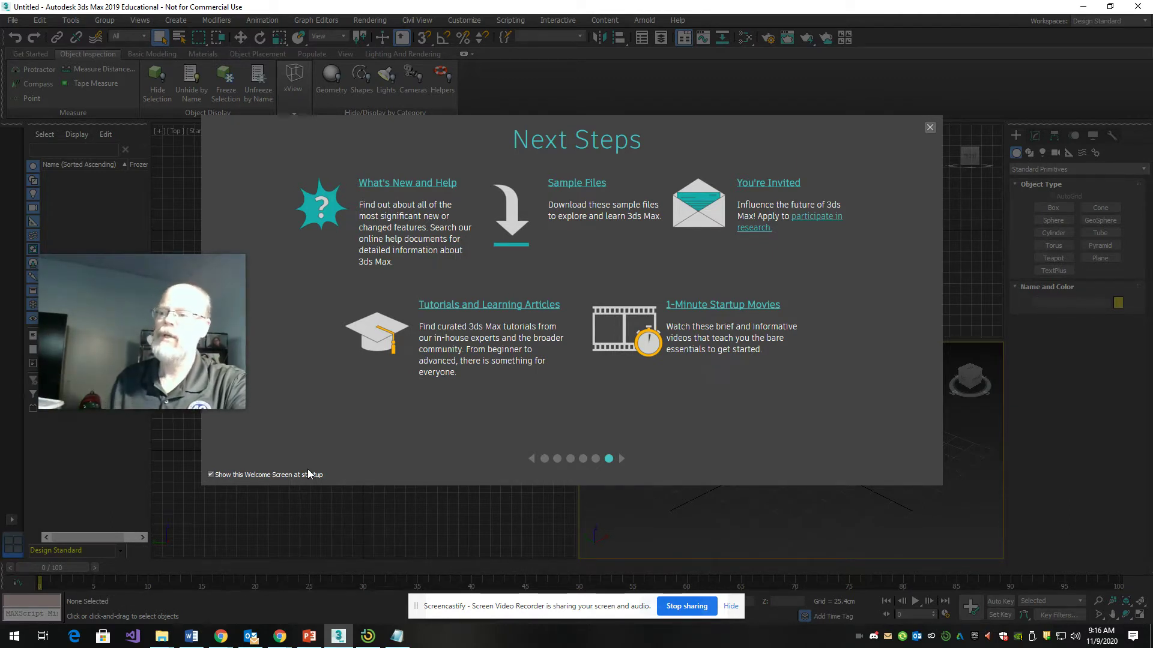
{"action": "left_click", "coordinate": [739, 310]}
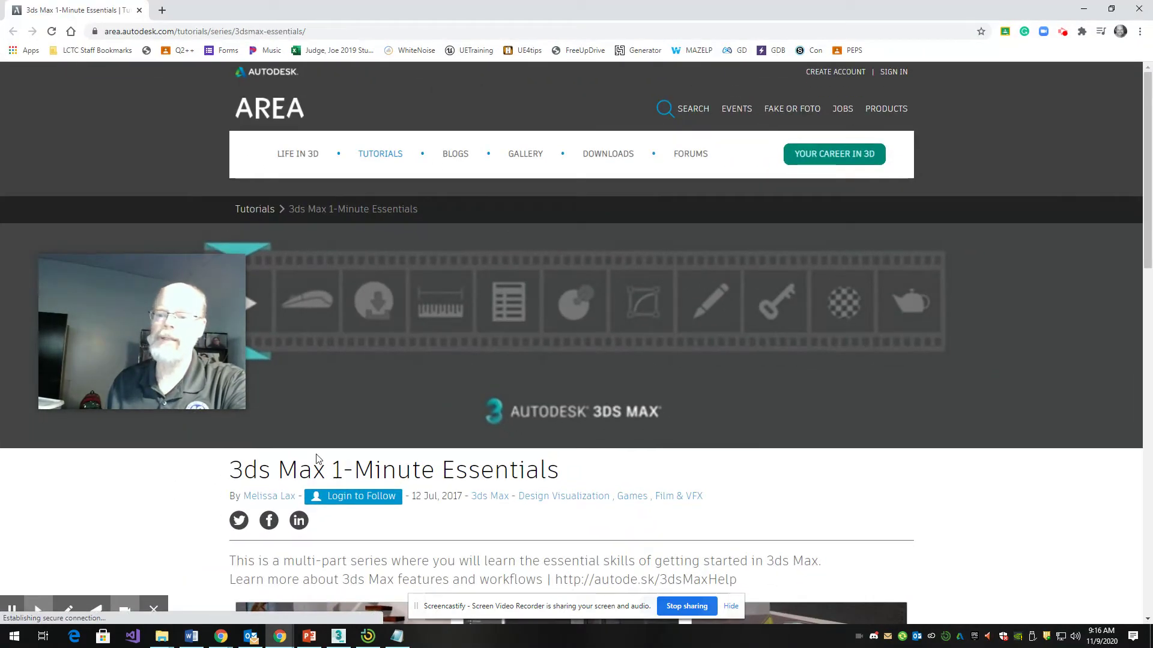
Open the "3ds Max 1-Minute Essentials - Get Started with 3ds Max" tutorial from the series list.
{"action": "scroll", "coordinate": [318, 459], "scroll_direction": "down", "scroll_amount": 7}
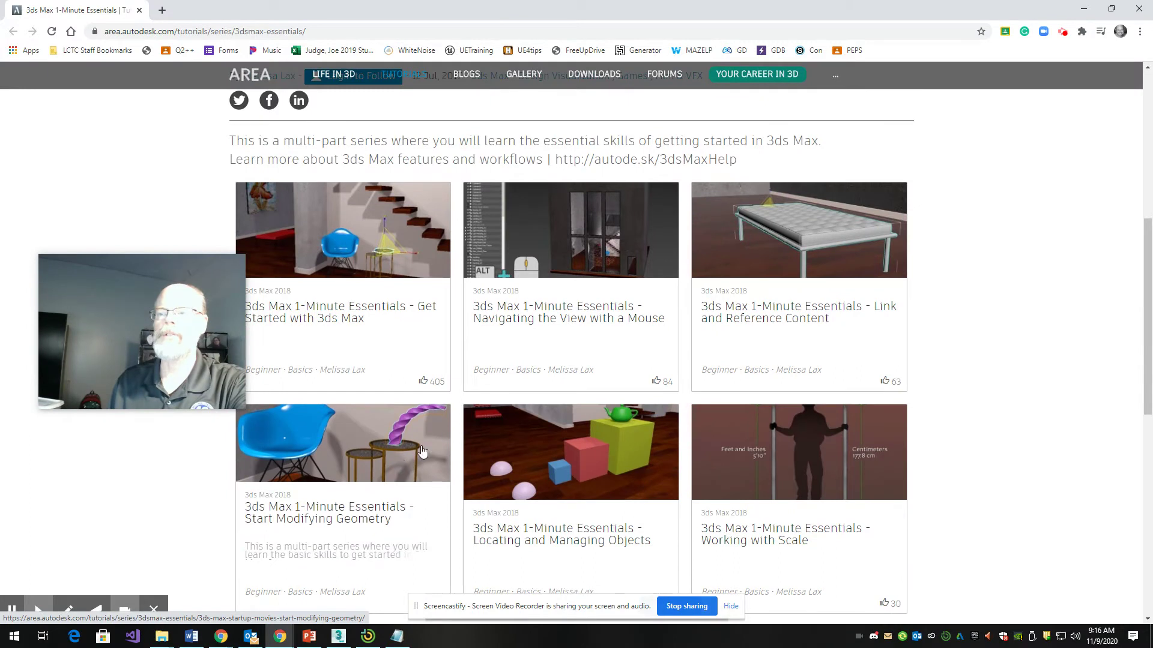
{"action": "left_click_drag", "start_coordinate": [180, 337], "coordinate": [157, 188]}
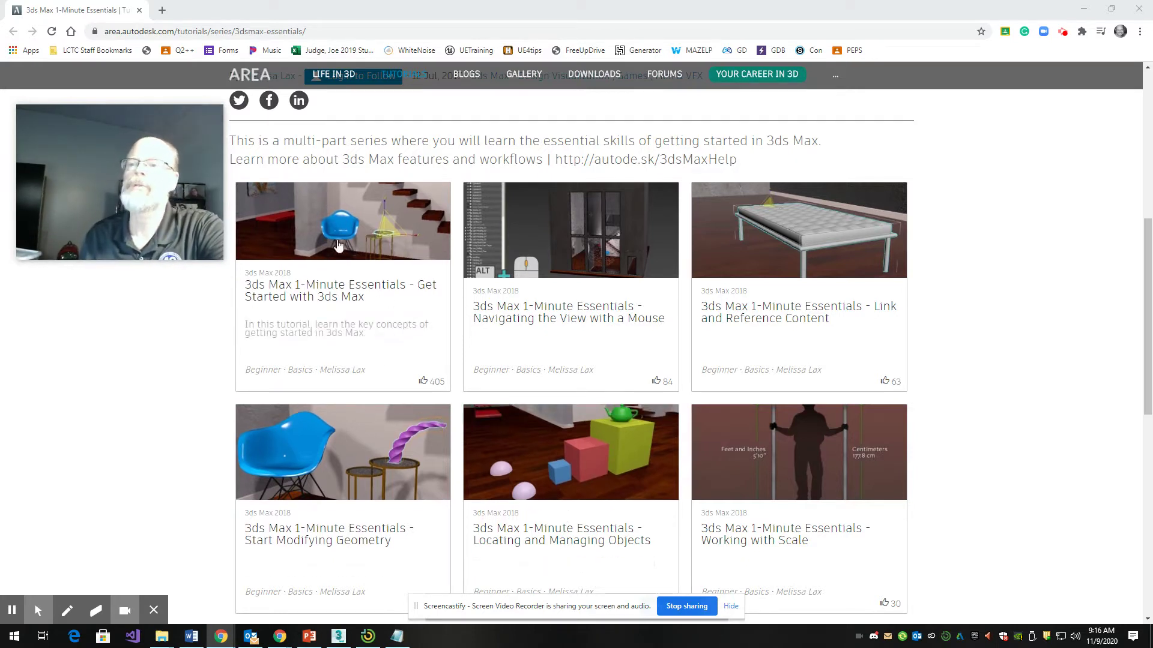
{"action": "left_click", "coordinate": [344, 234]}
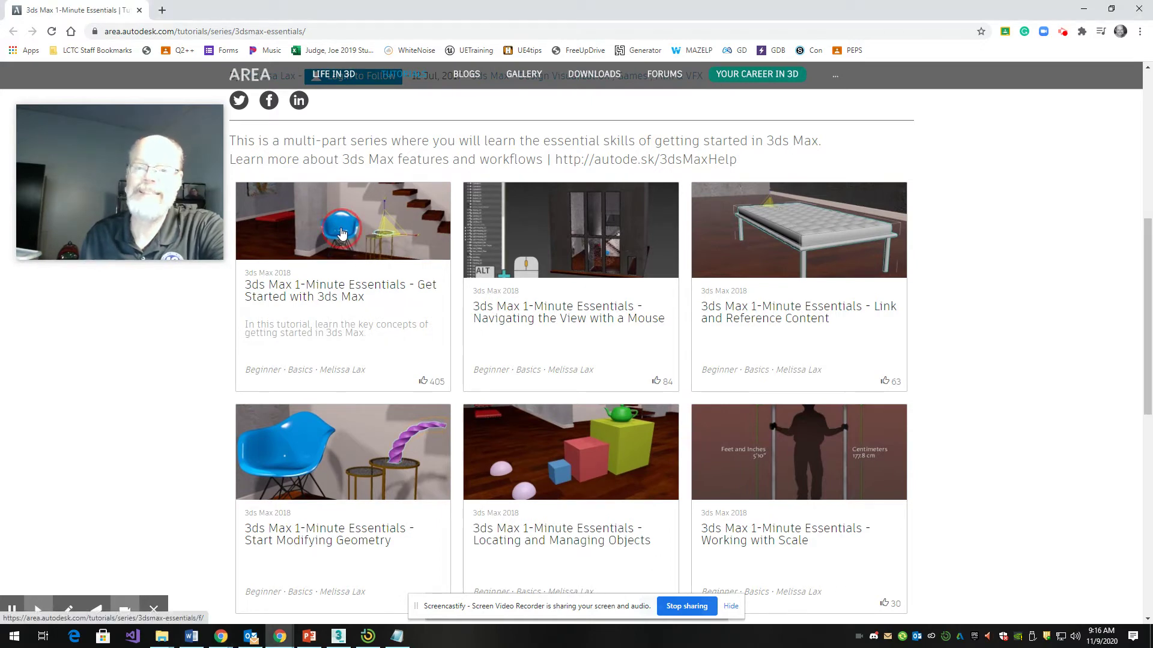
Open the embedded Get Started tutorial video on YouTube and copy its web address.
{"action": "scroll", "coordinate": [419, 395], "scroll_direction": "down", "scroll_amount": 15}
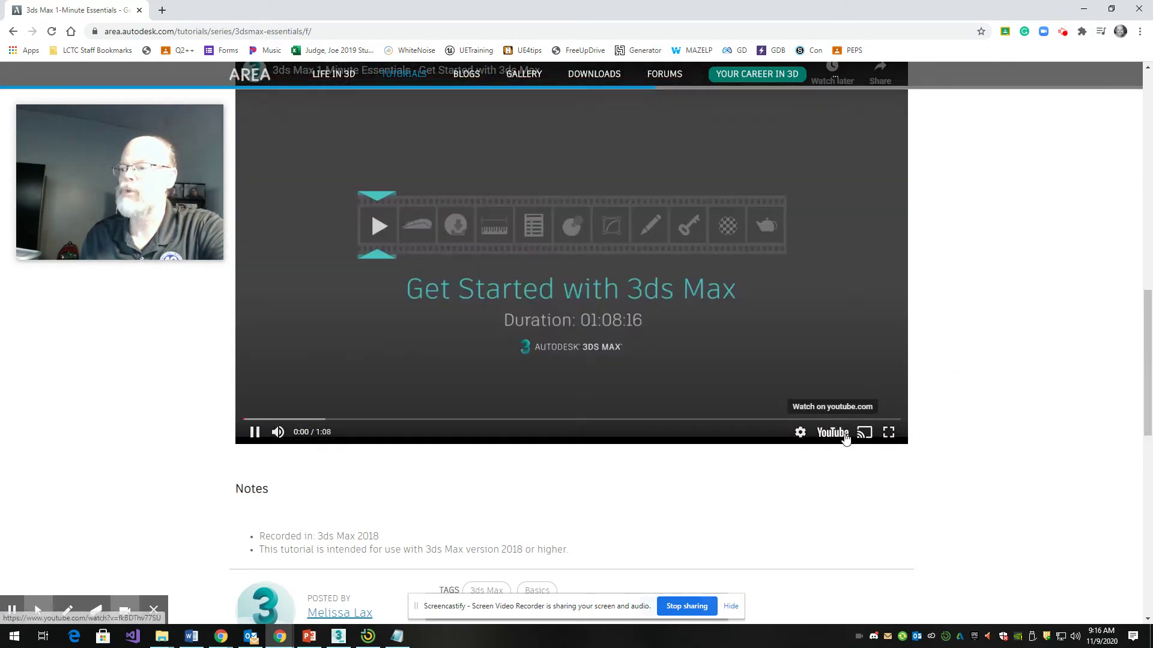
{"action": "left_click", "coordinate": [844, 432]}
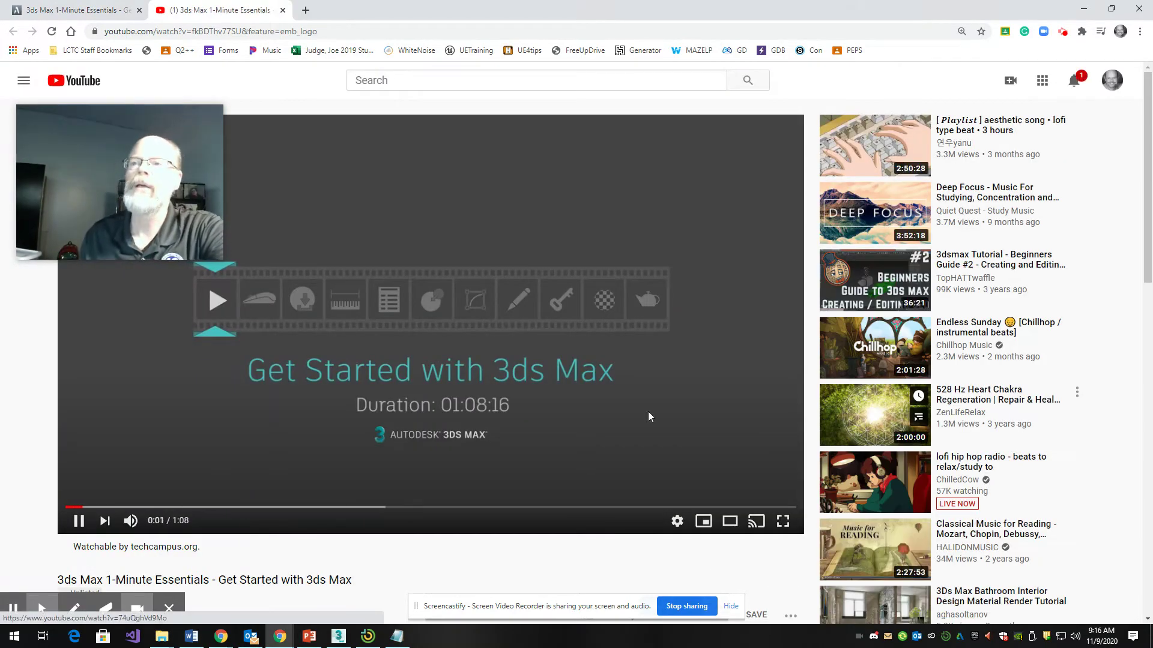
{"action": "left_click", "coordinate": [305, 35]}
{"action": "right_click", "coordinate": [306, 37]}
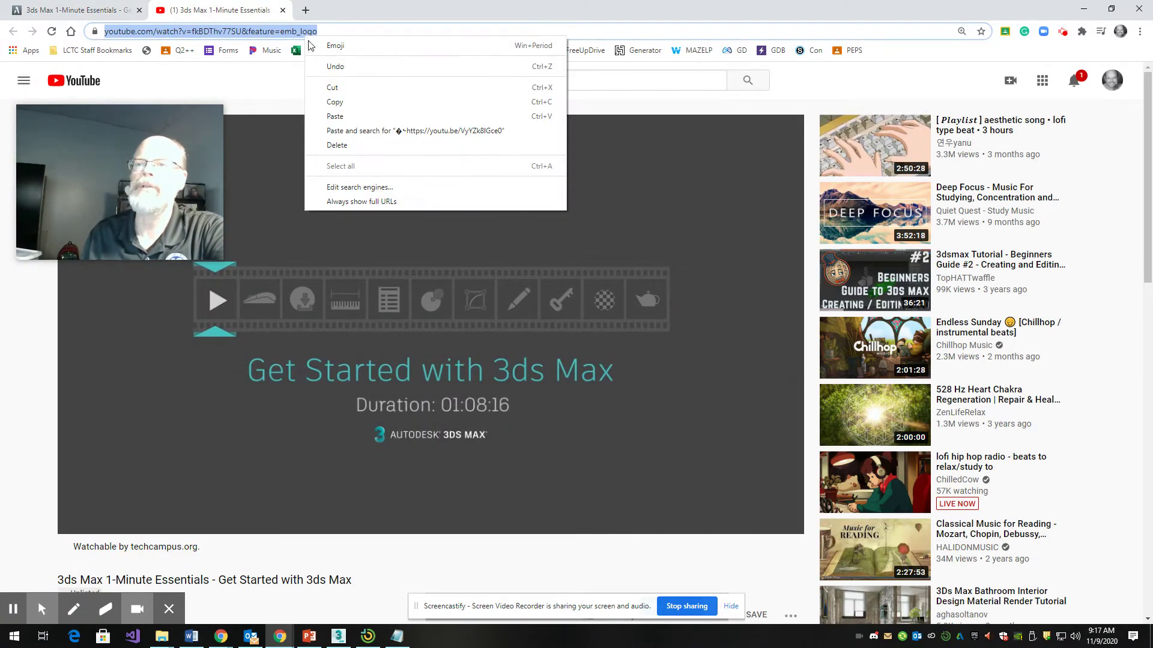
{"action": "left_click", "coordinate": [337, 105]}
Mute the sound of the Get Started with 3ds Max video while it keeps playing.
{"action": "mouse_move", "coordinate": [89, 523]}
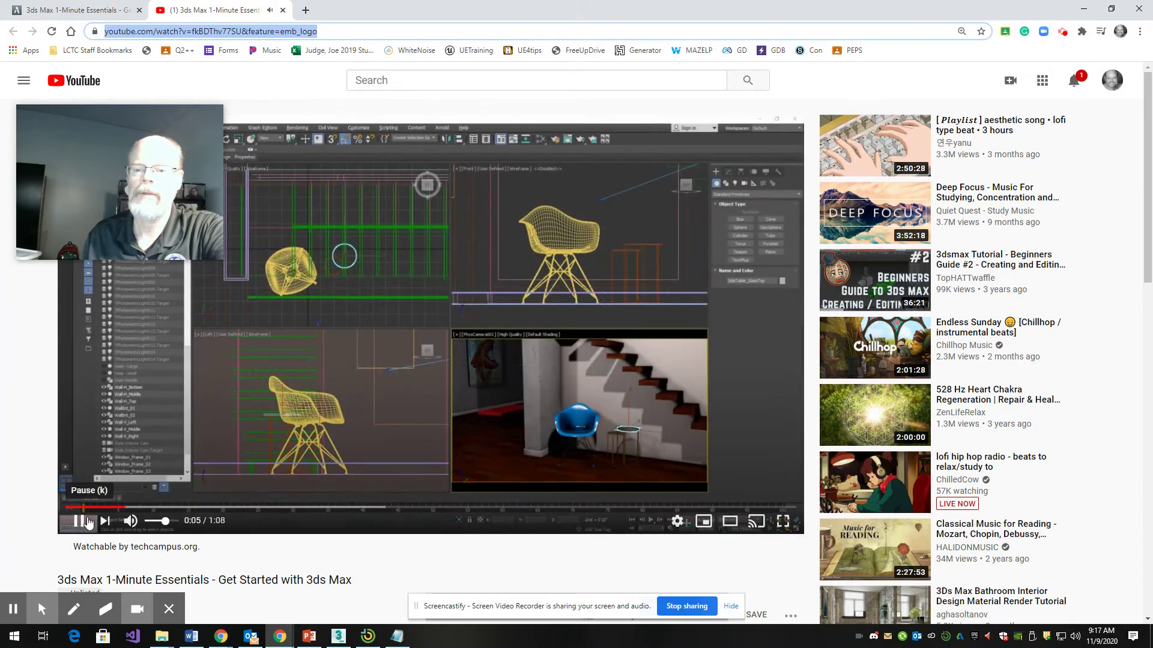
{"action": "left_click", "coordinate": [133, 526]}
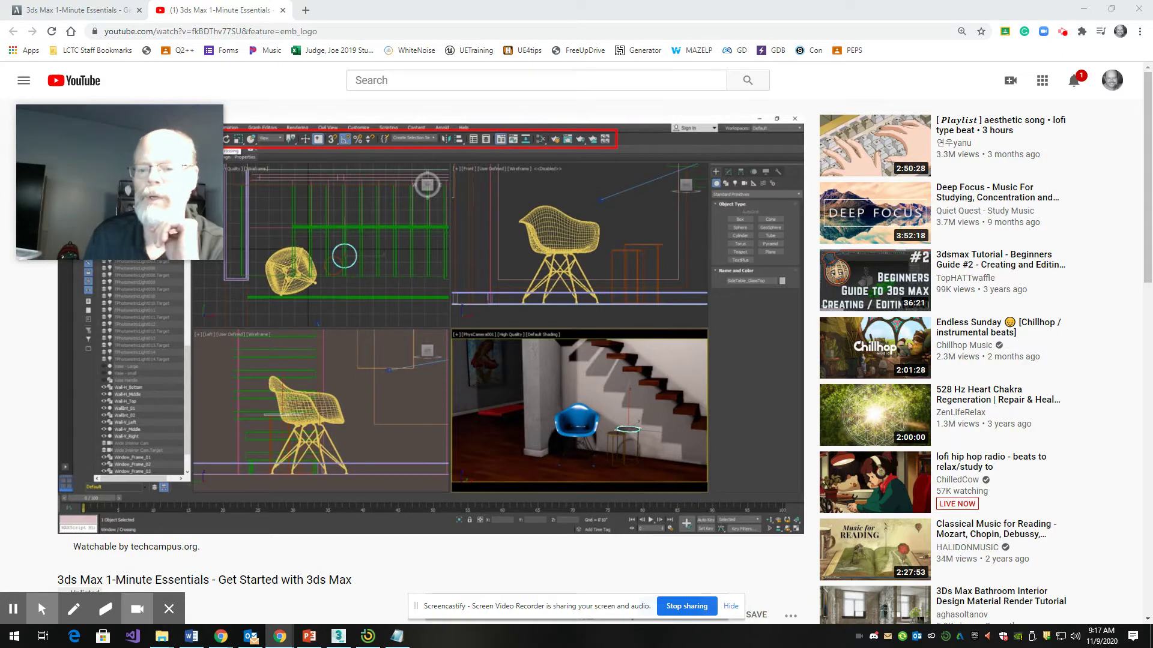
{"action": "mouse_move", "coordinate": [168, 609]}
{"action": "left_click", "coordinate": [18, 580]}
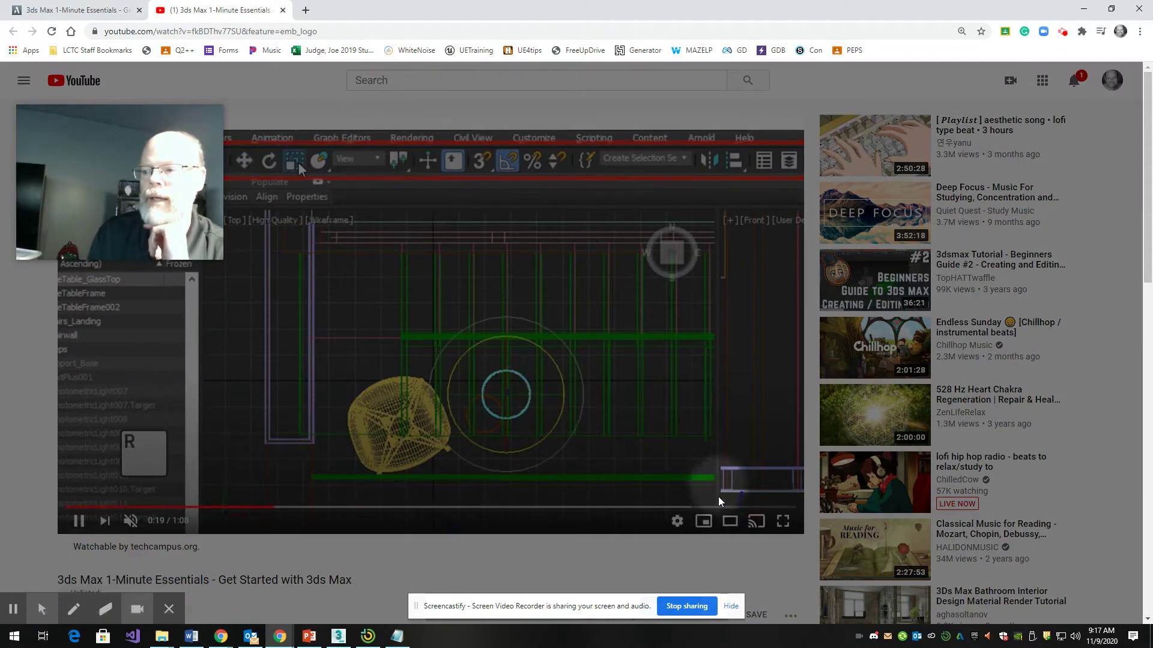
Set the video's playback speed to 2.
{"action": "left_click", "coordinate": [676, 521]}
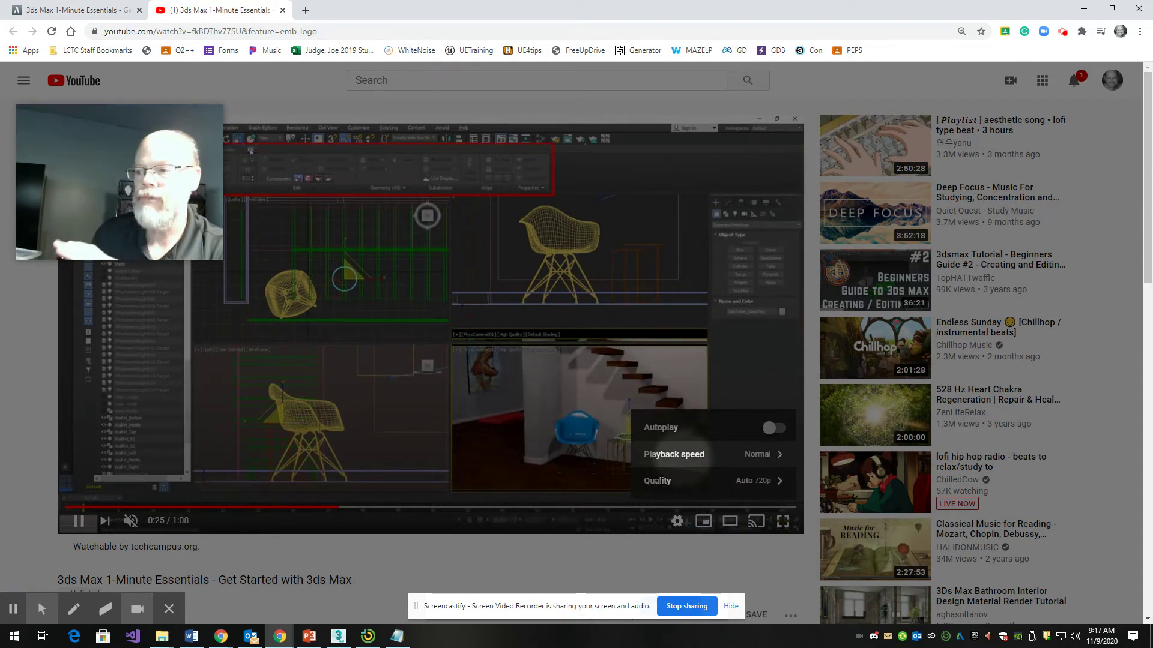
{"action": "left_click", "coordinate": [684, 459]}
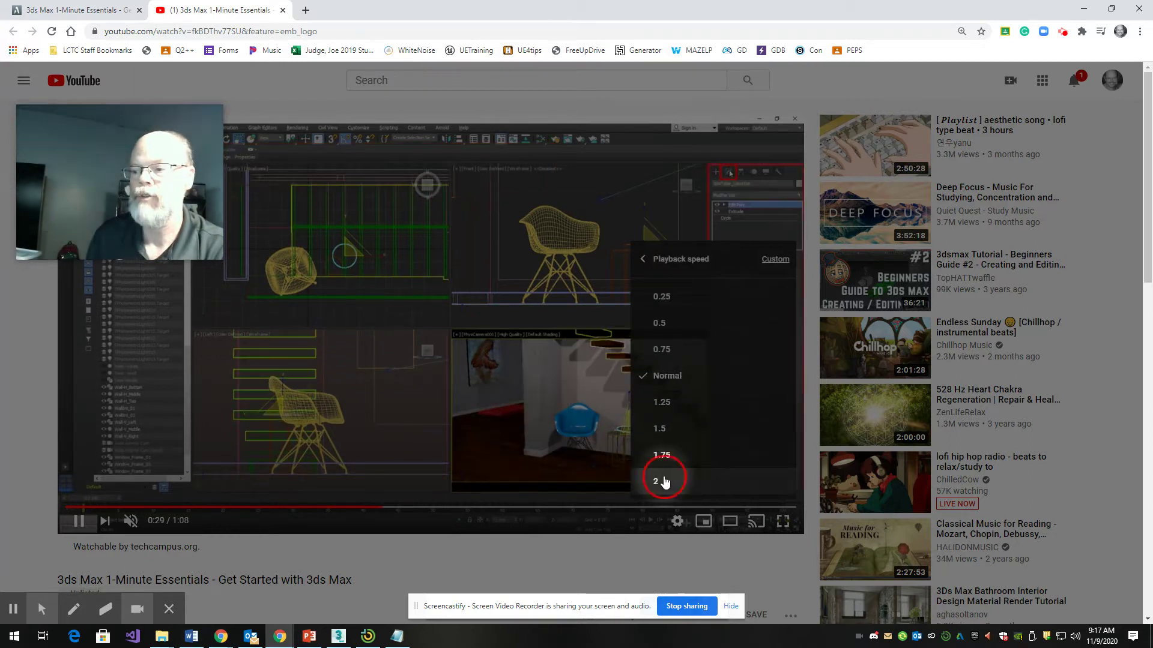
{"action": "left_click", "coordinate": [664, 481]}
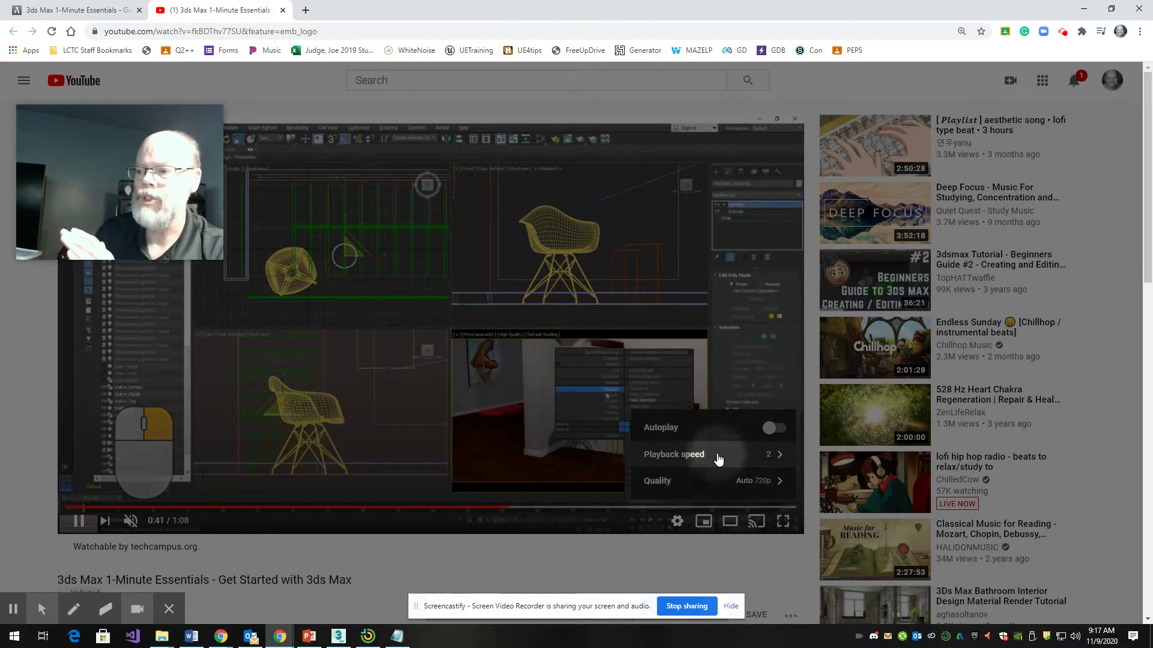
Set the video's playback speed to 0.75 and close the playback settings.
{"action": "left_click", "coordinate": [719, 459]}
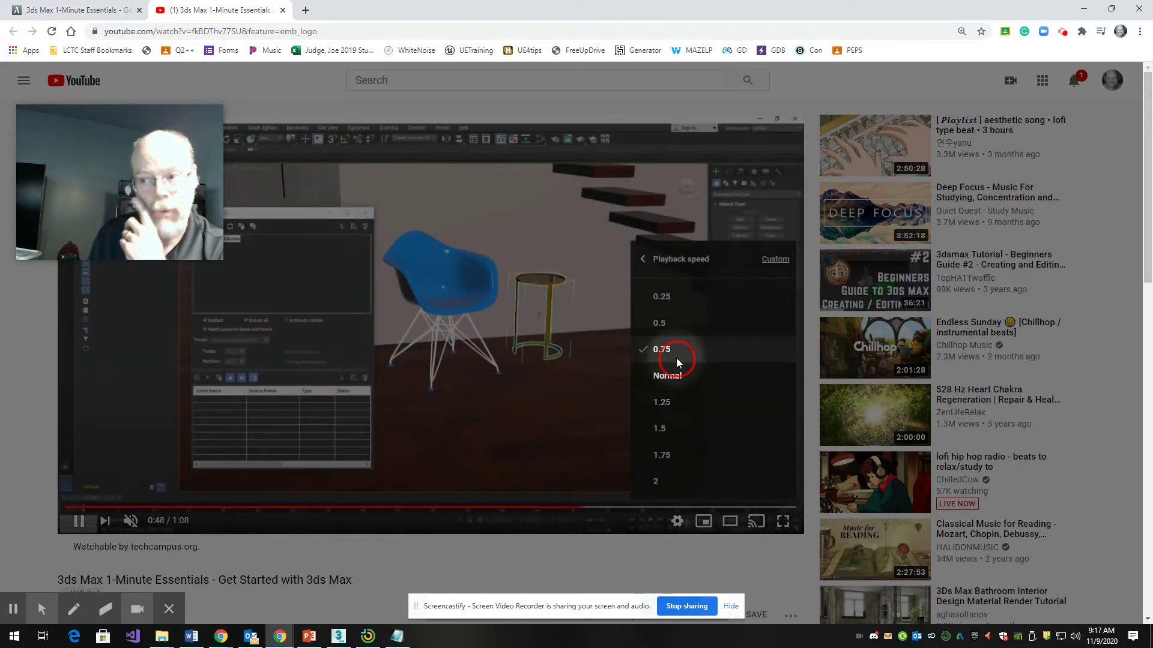
{"action": "left_click", "coordinate": [676, 354]}
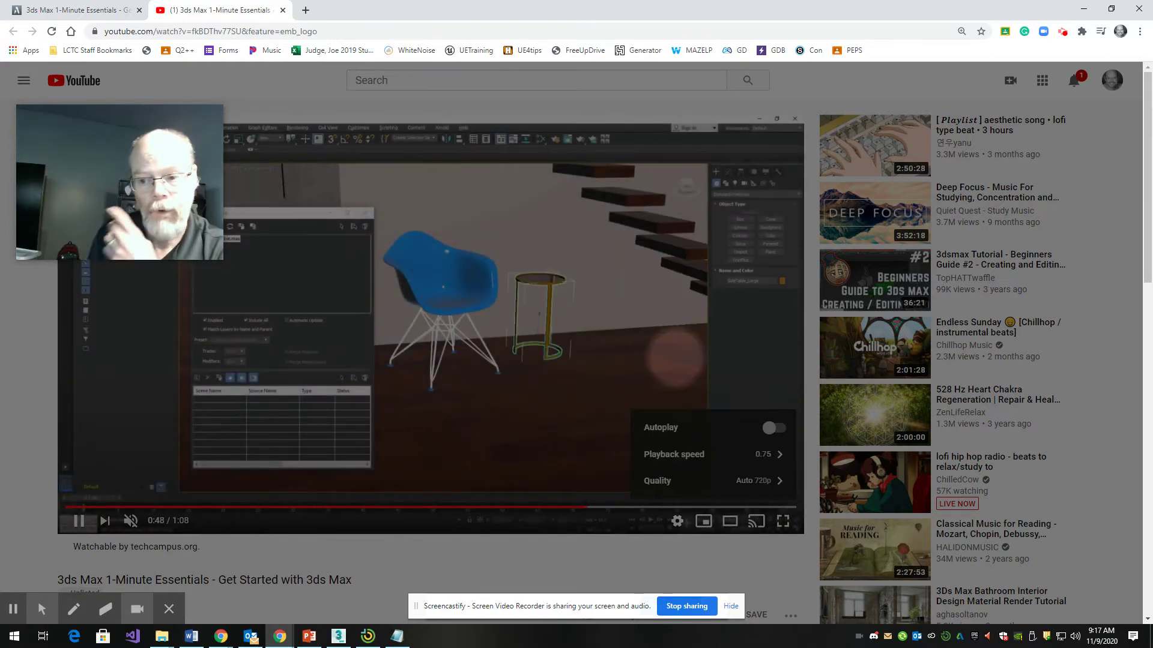
{"action": "left_click", "coordinate": [596, 511]}
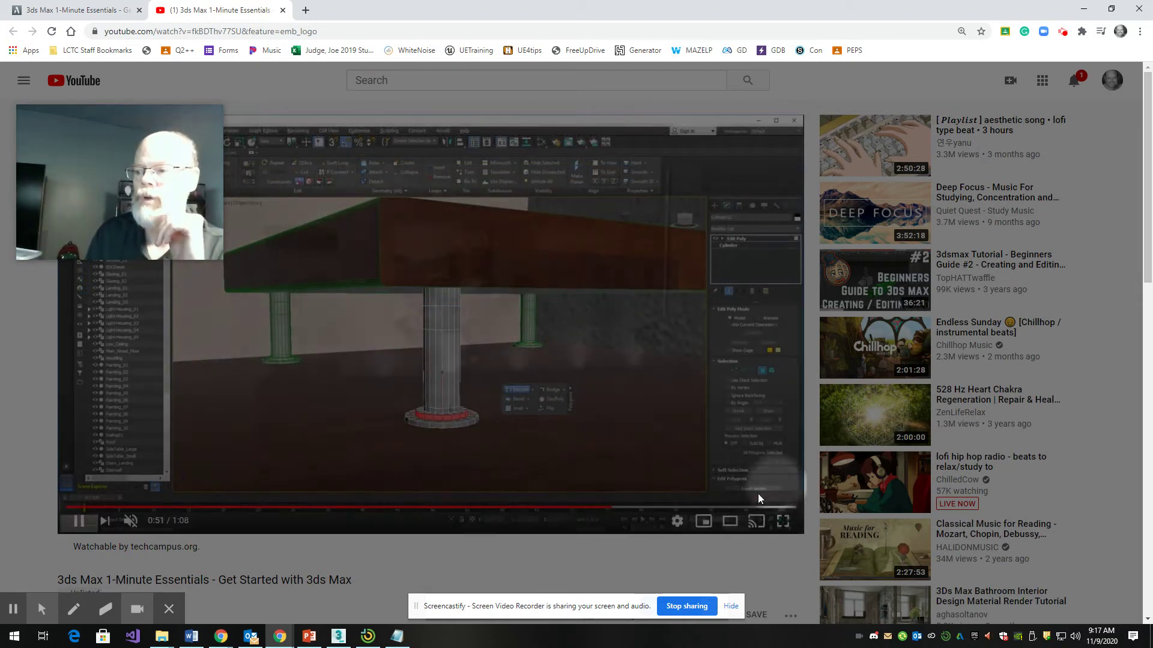
{"action": "left_click", "coordinate": [678, 520]}
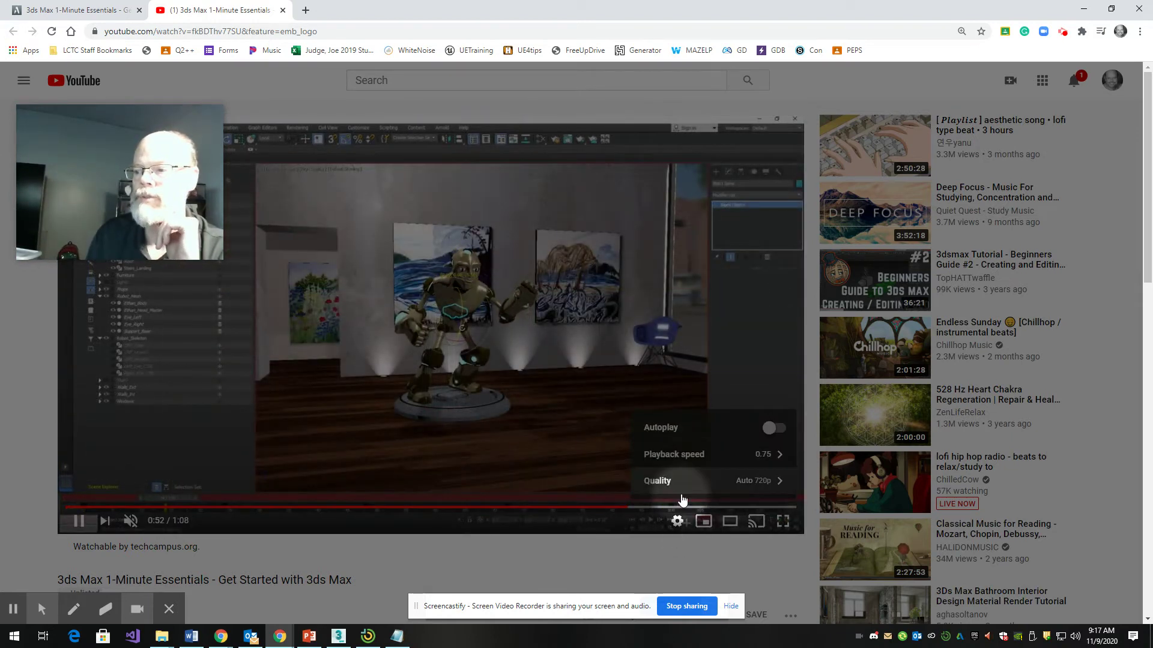
{"action": "left_click", "coordinate": [703, 521]}
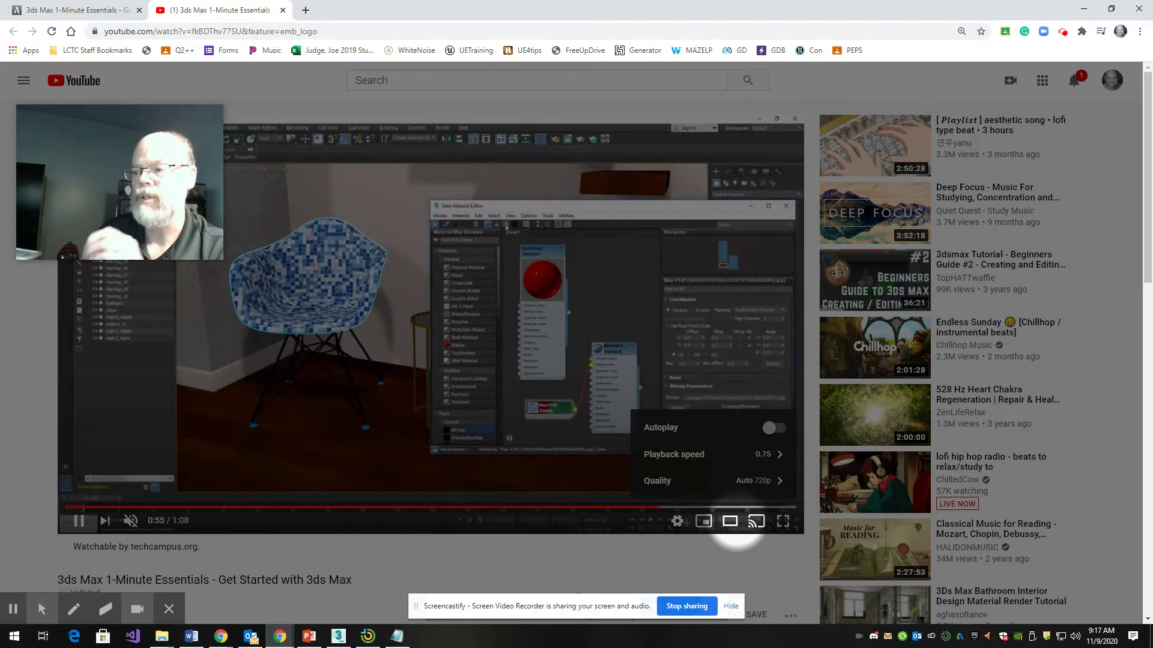
{"action": "left_click", "coordinate": [756, 521]}
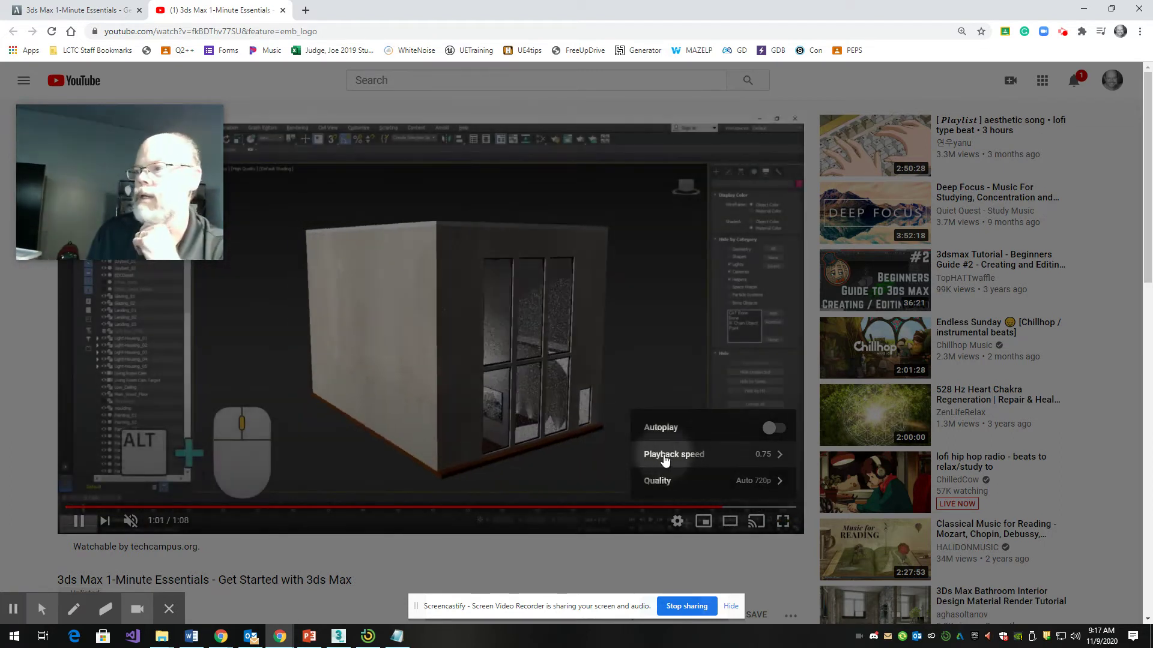
Open the Autodesk 3ds Max Learning Channel that published the video.
{"action": "left_click_drag", "start_coordinate": [120, 228], "coordinate": [404, 274]}
{"action": "scroll", "coordinate": [174, 460], "scroll_direction": "down", "scroll_amount": 5}
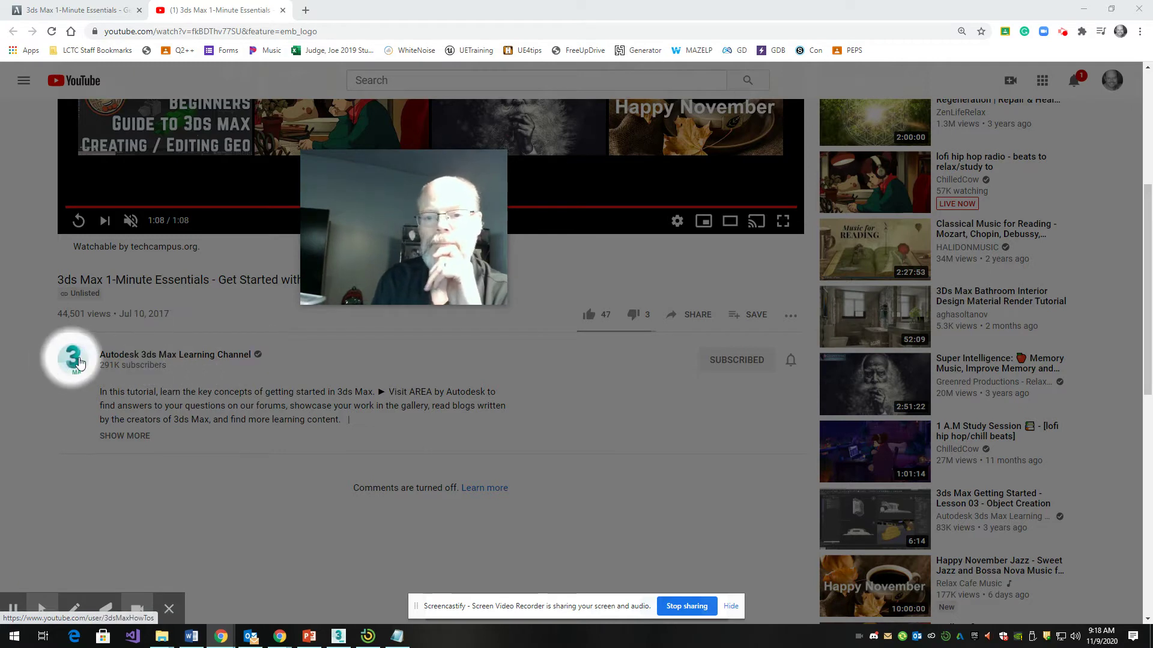
{"action": "left_click", "coordinate": [120, 359]}
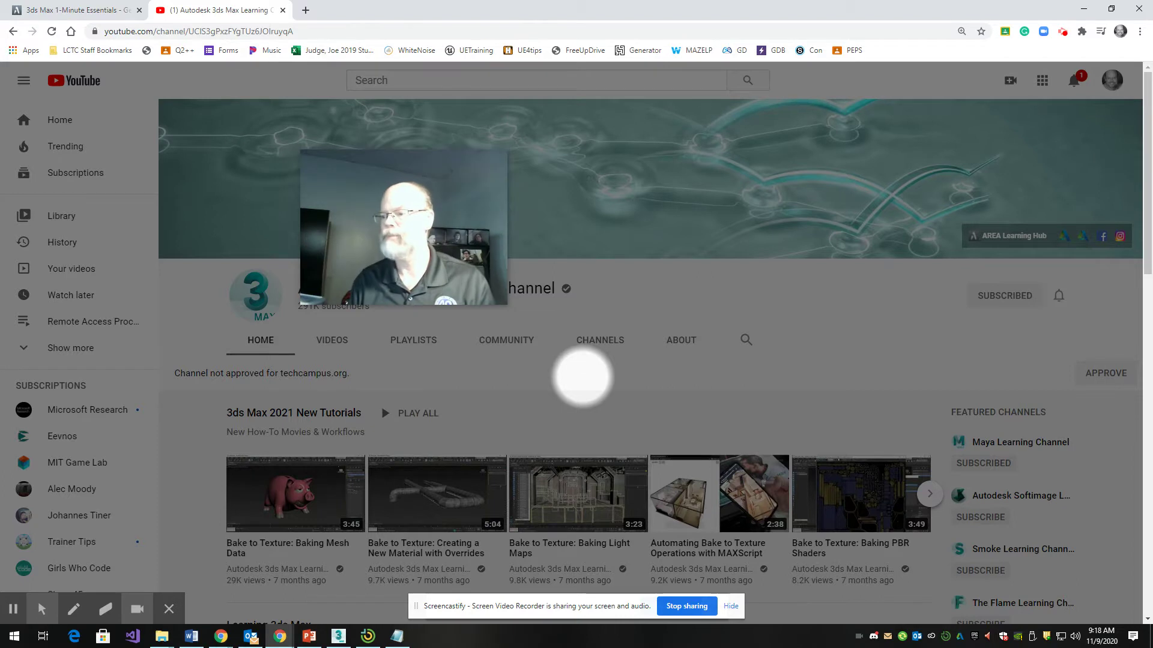
Open the "Getting Started with 3ds Max 2018" playlist from the channel's Learning 3ds Max section.
{"action": "scroll", "coordinate": [801, 454], "scroll_direction": "down", "scroll_amount": 5}
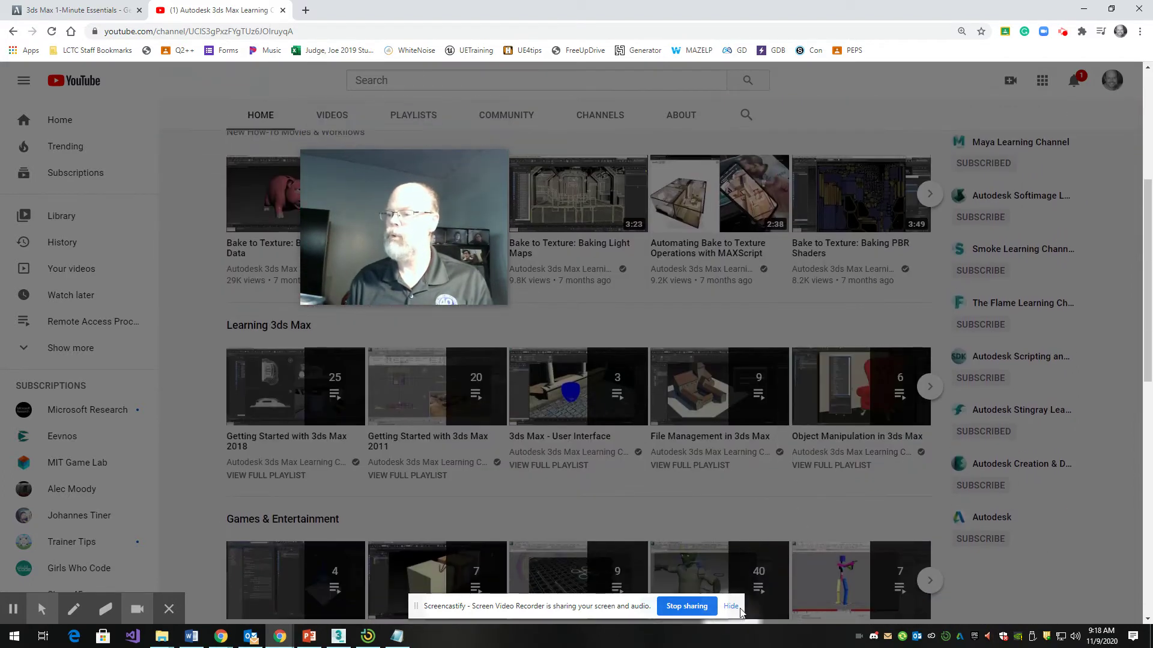
{"action": "left_click", "coordinate": [736, 599]}
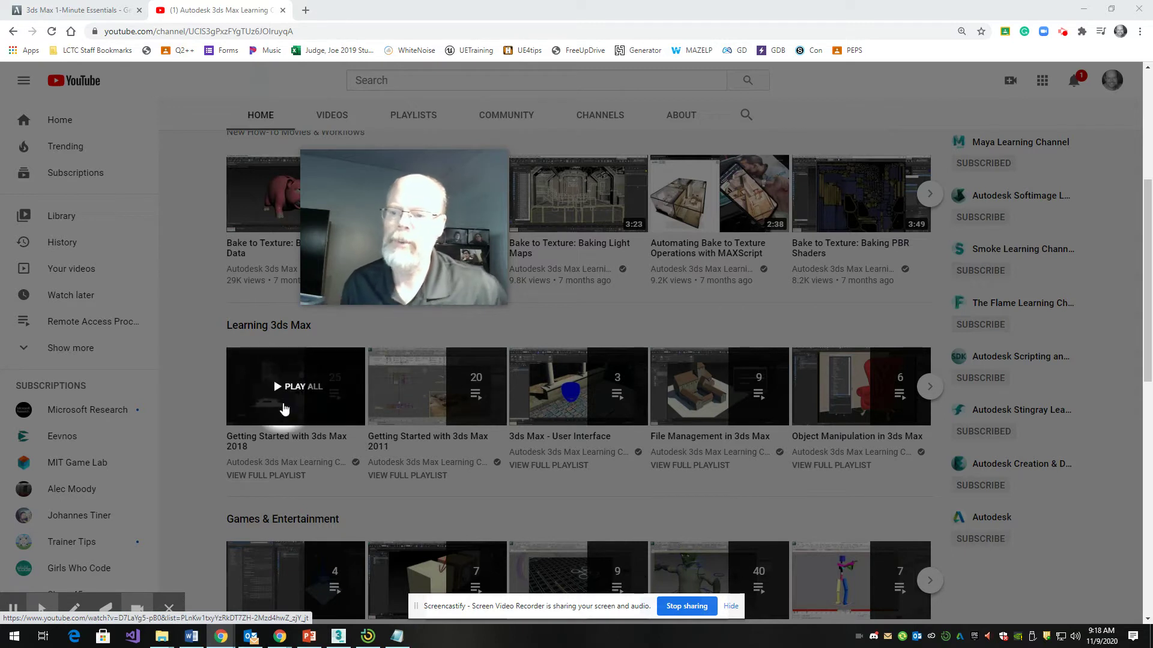
{"action": "left_click", "coordinate": [278, 441]}
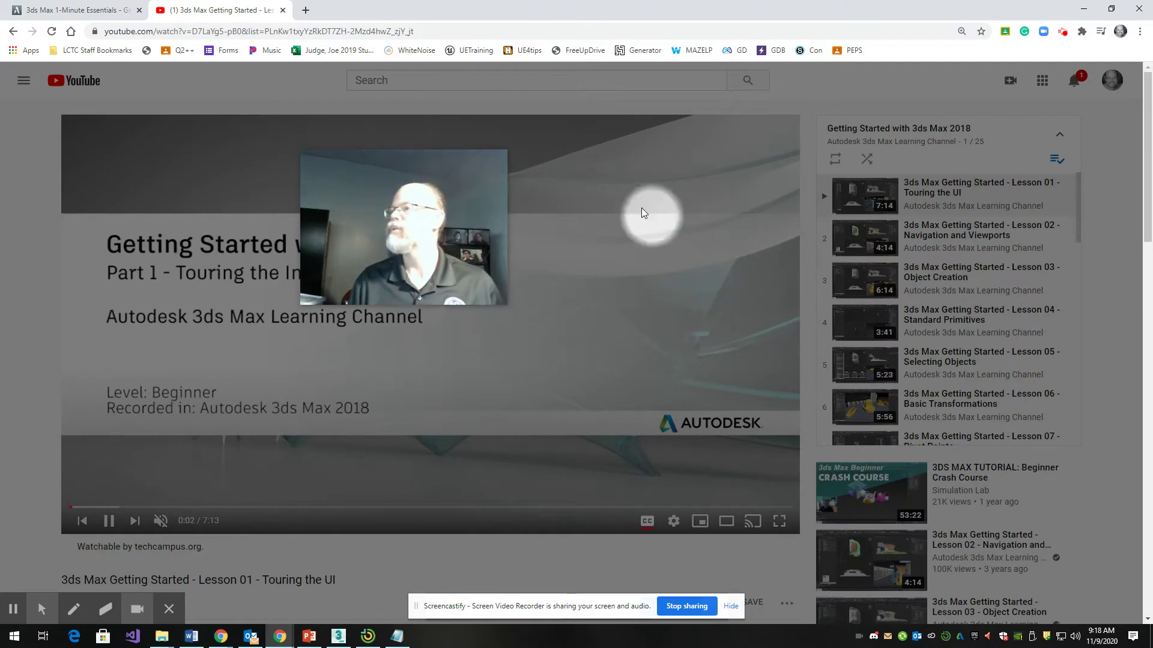
Copy the web address of the Getting Started with 3ds Max 2018 playlist.
{"action": "left_click", "coordinate": [383, 31]}
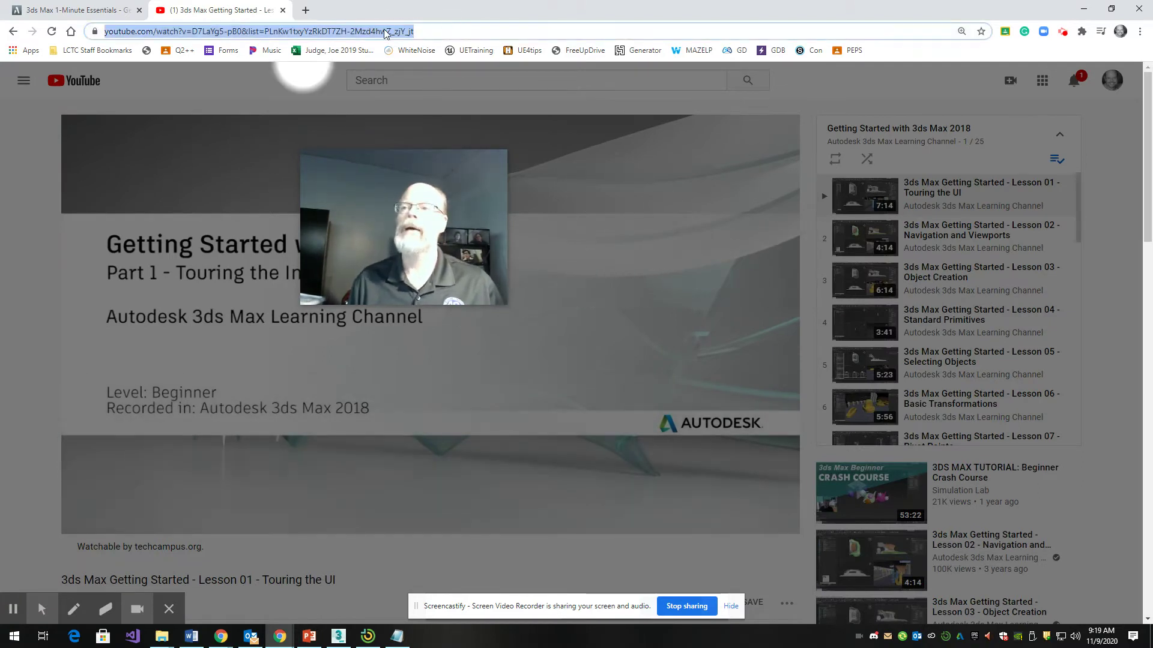
{"action": "right_click", "coordinate": [384, 32]}
{"action": "left_click", "coordinate": [429, 96]}
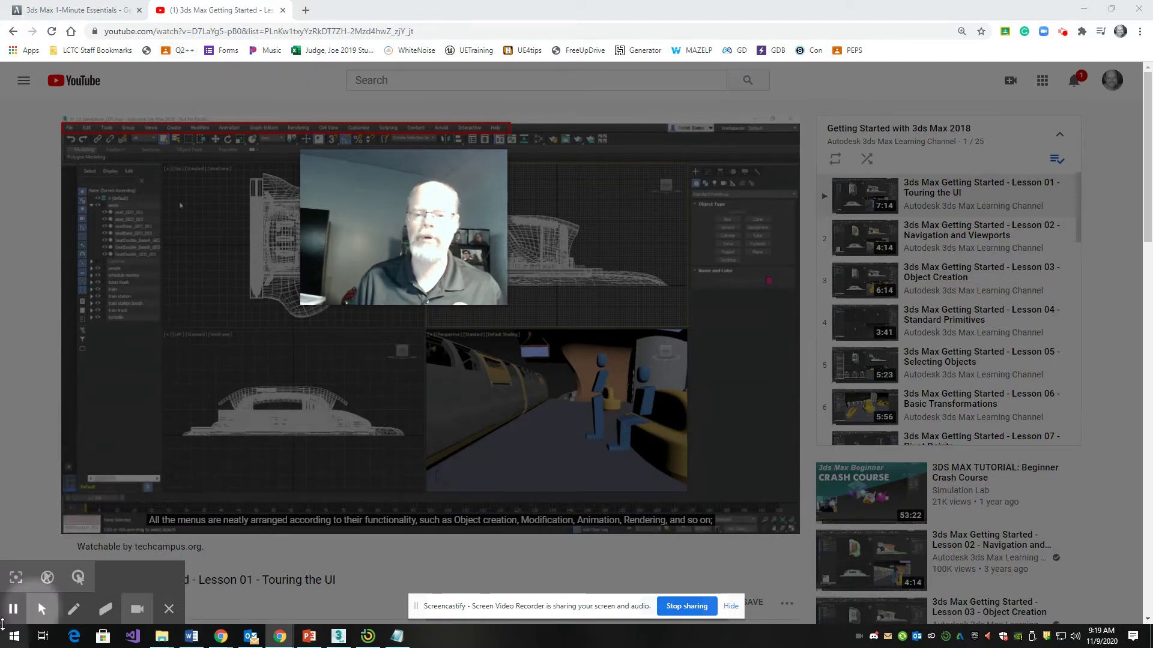
{"action": "left_click", "coordinate": [13, 611]}
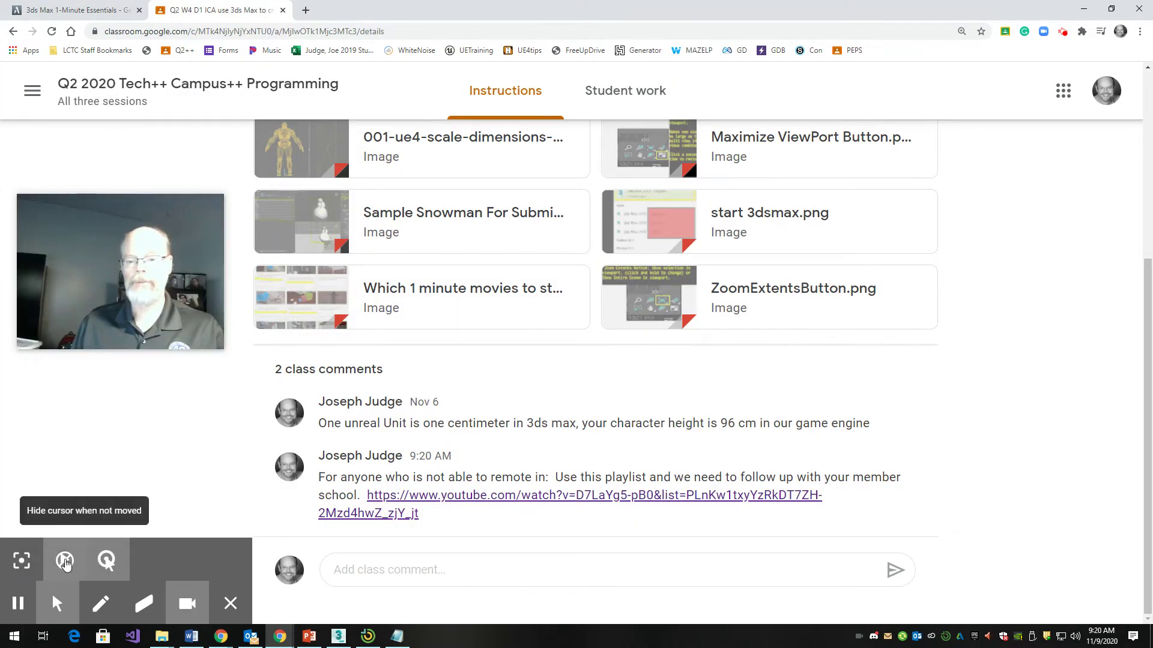
{"action": "left_click", "coordinate": [24, 559]}
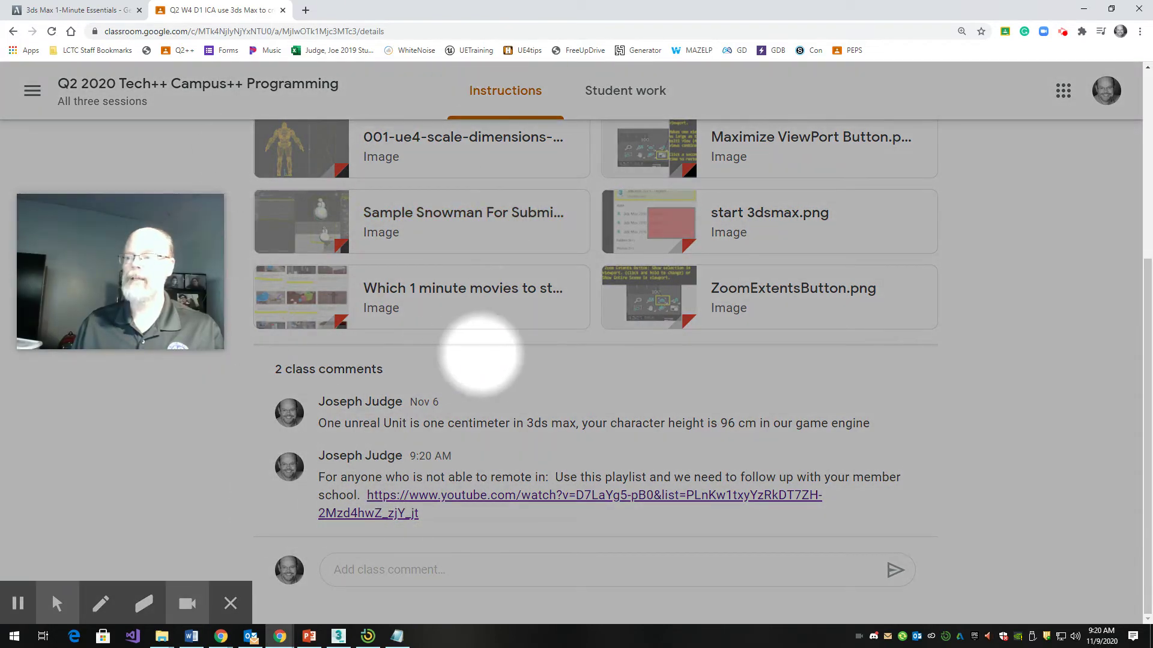
{"action": "scroll", "coordinate": [481, 354], "scroll_direction": "up", "scroll_amount": 3}
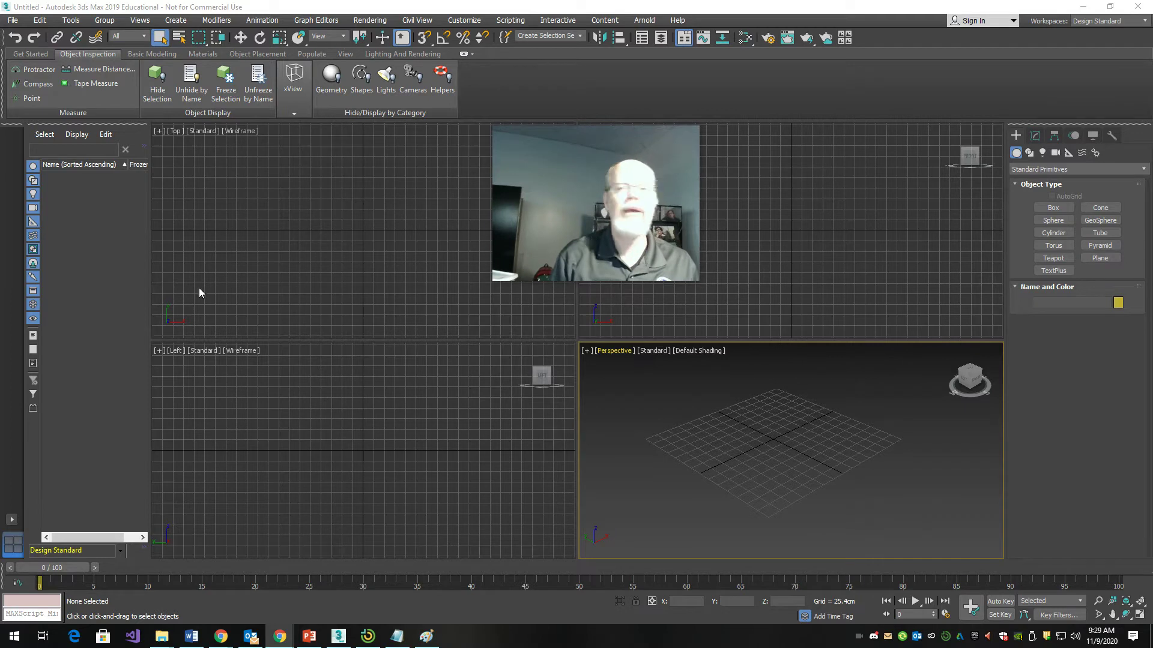
Start a new scene in 3ds Max with all existing objects cleared.
{"action": "left_click", "coordinate": [13, 19]}
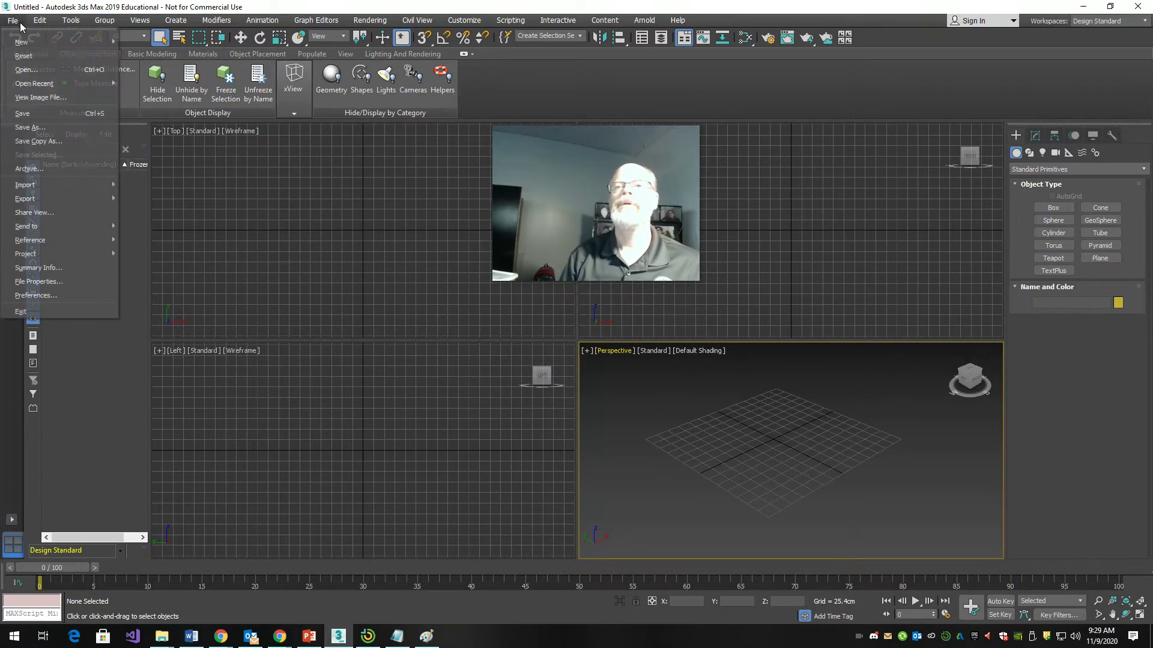
{"action": "mouse_move", "coordinate": [24, 41]}
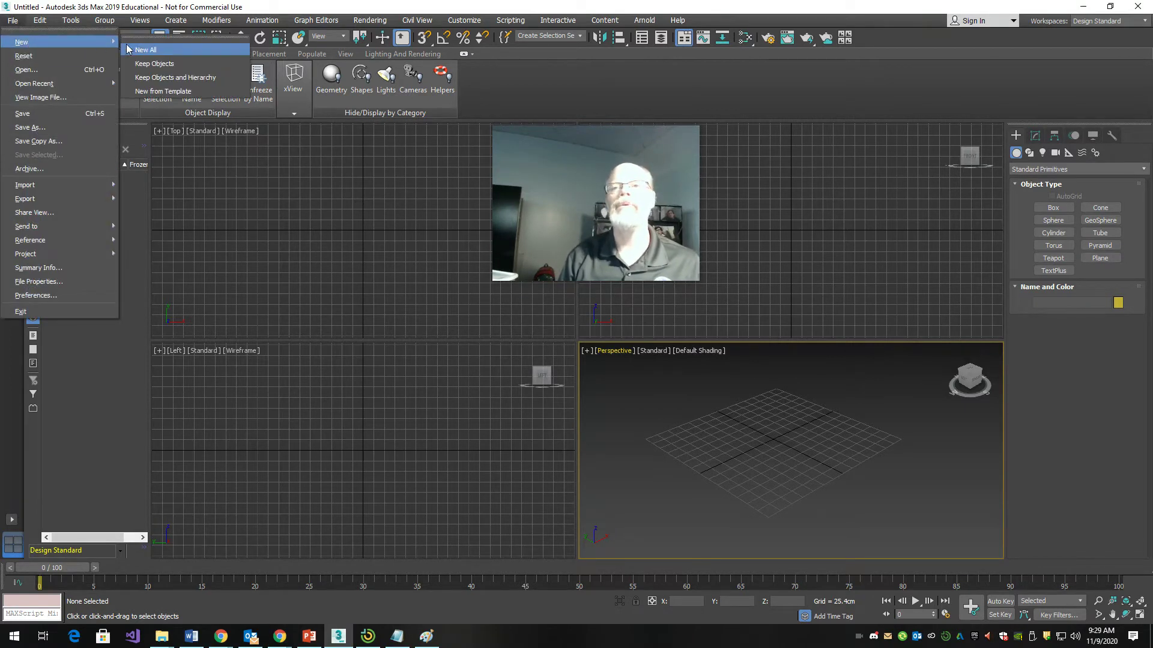
{"action": "left_click", "coordinate": [167, 49]}
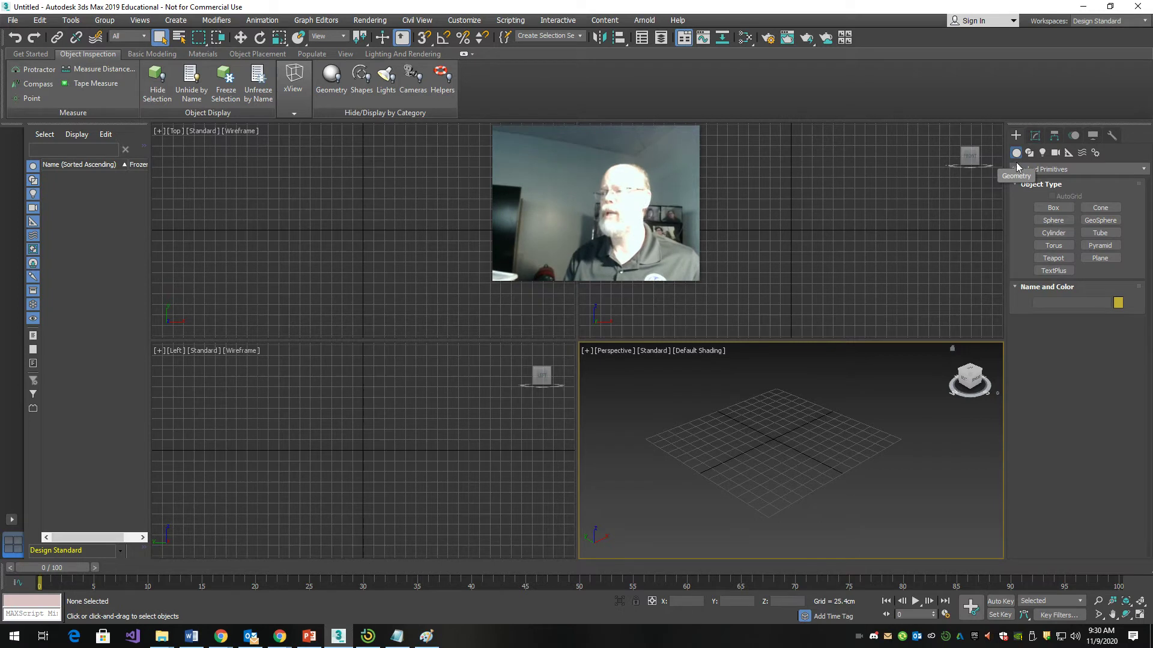
Create a sphere with a radius of about 85 cm at the grid's center in the Perspective view.
{"action": "left_click", "coordinate": [1066, 222]}
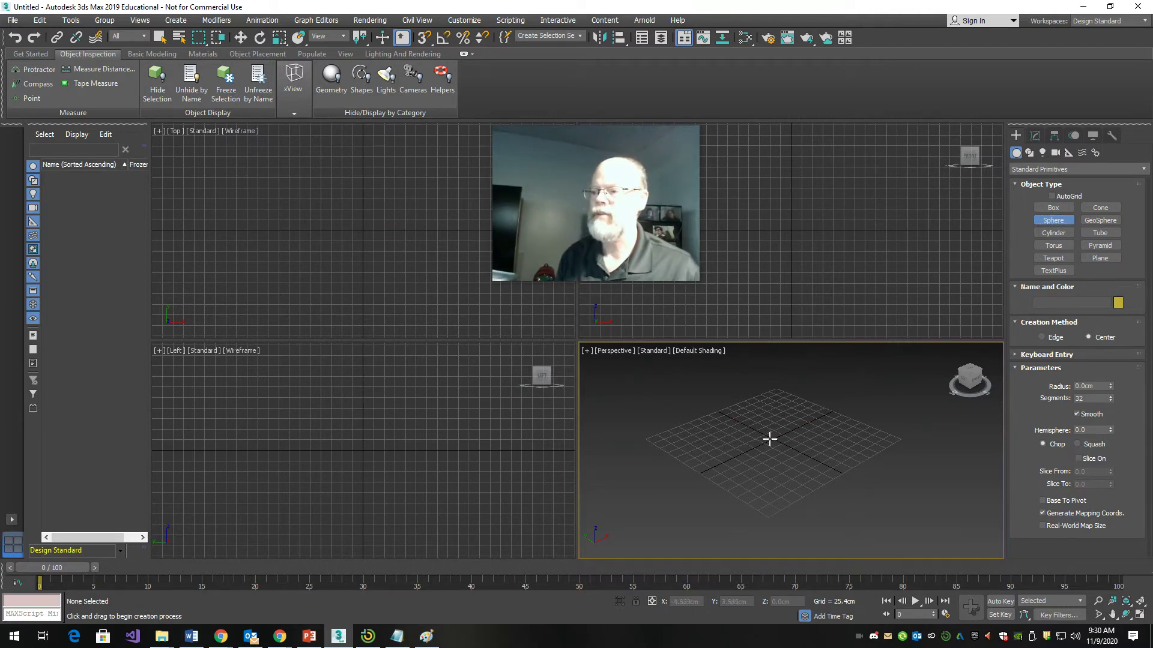
{"action": "left_click", "coordinate": [769, 439]}
{"action": "left_click_drag", "start_coordinate": [770, 439], "coordinate": [773, 419]}
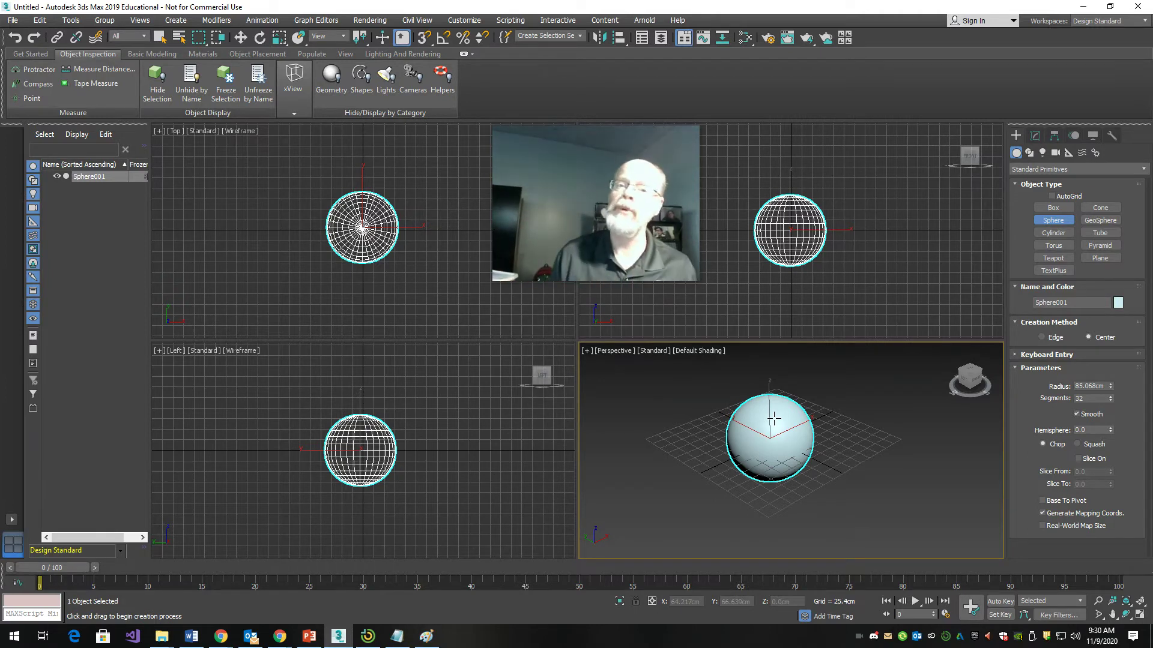
Rename the sphere as SP_Base.
{"action": "left_click", "coordinate": [102, 178]}
{"action": "left_click", "coordinate": [104, 176]}
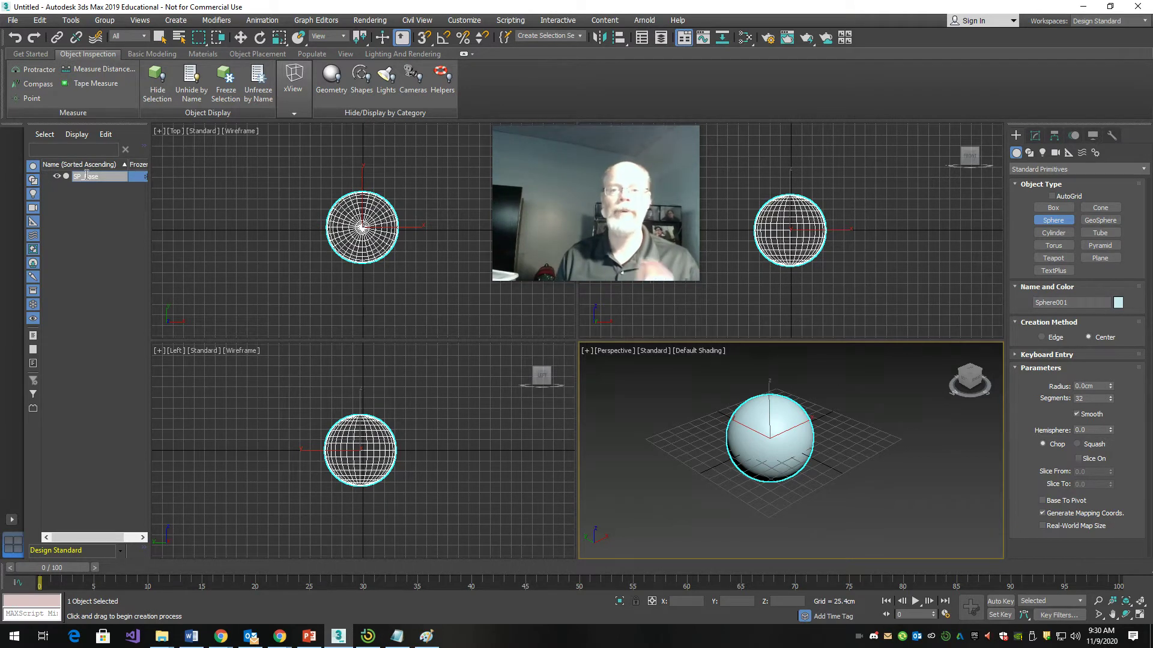
{"action": "key", "text": "Return"}
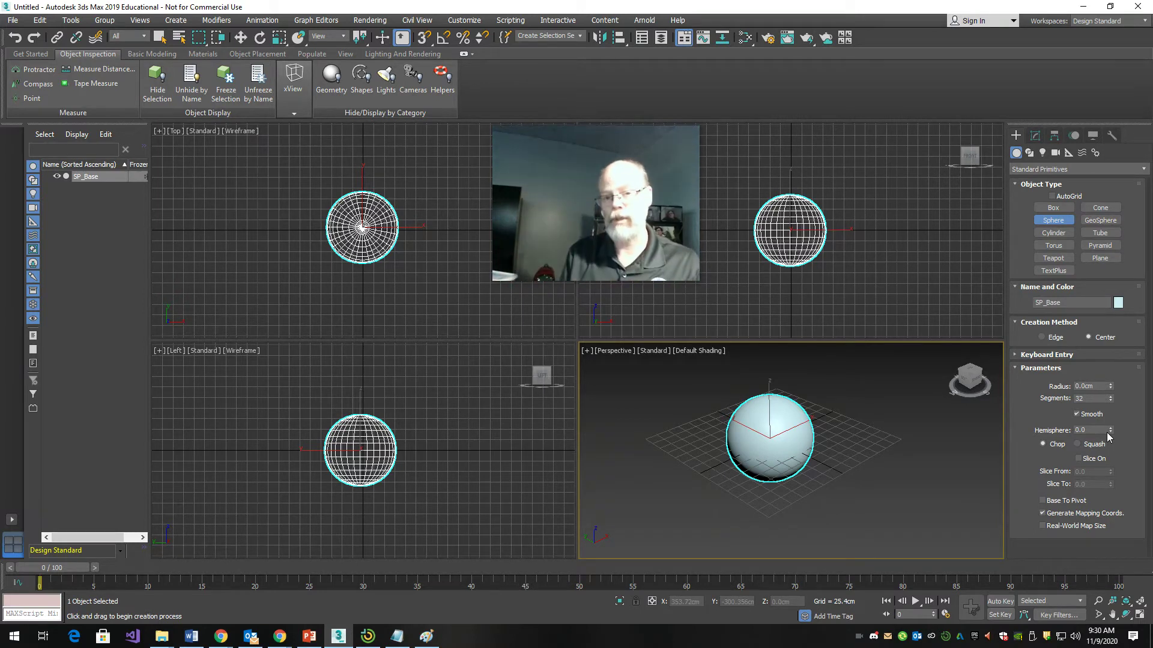
Set the object color of the SP_Base sphere to white.
{"action": "left_click", "coordinate": [1119, 303]}
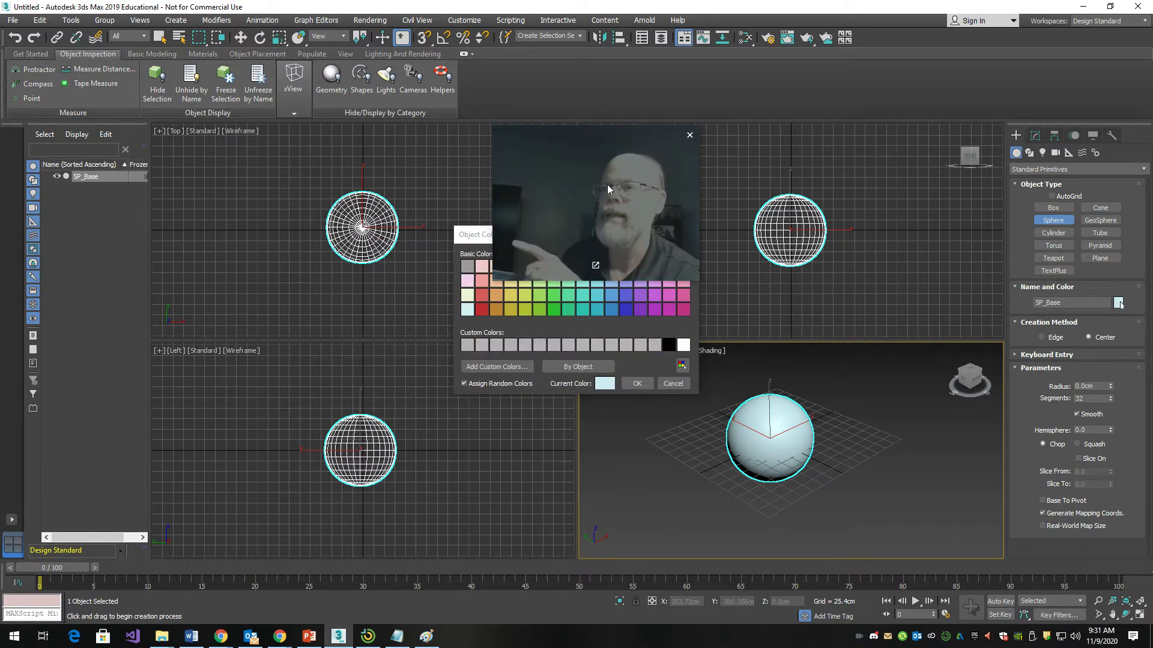
{"action": "left_click_drag", "start_coordinate": [607, 192], "coordinate": [626, 116]}
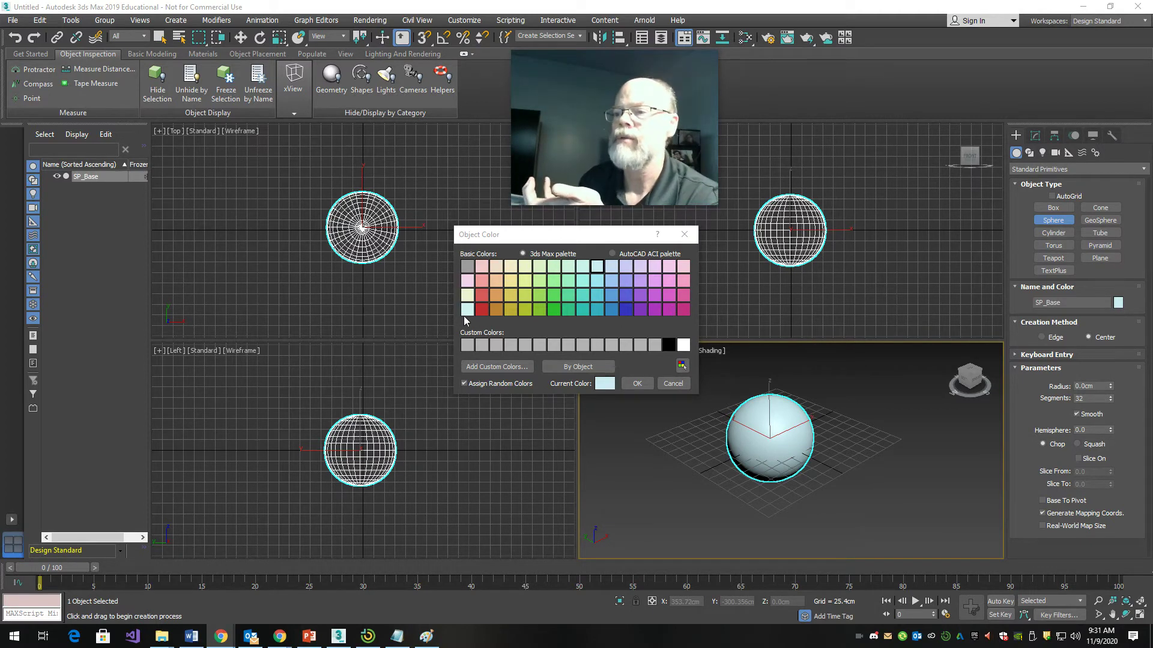
{"action": "left_click", "coordinate": [683, 345]}
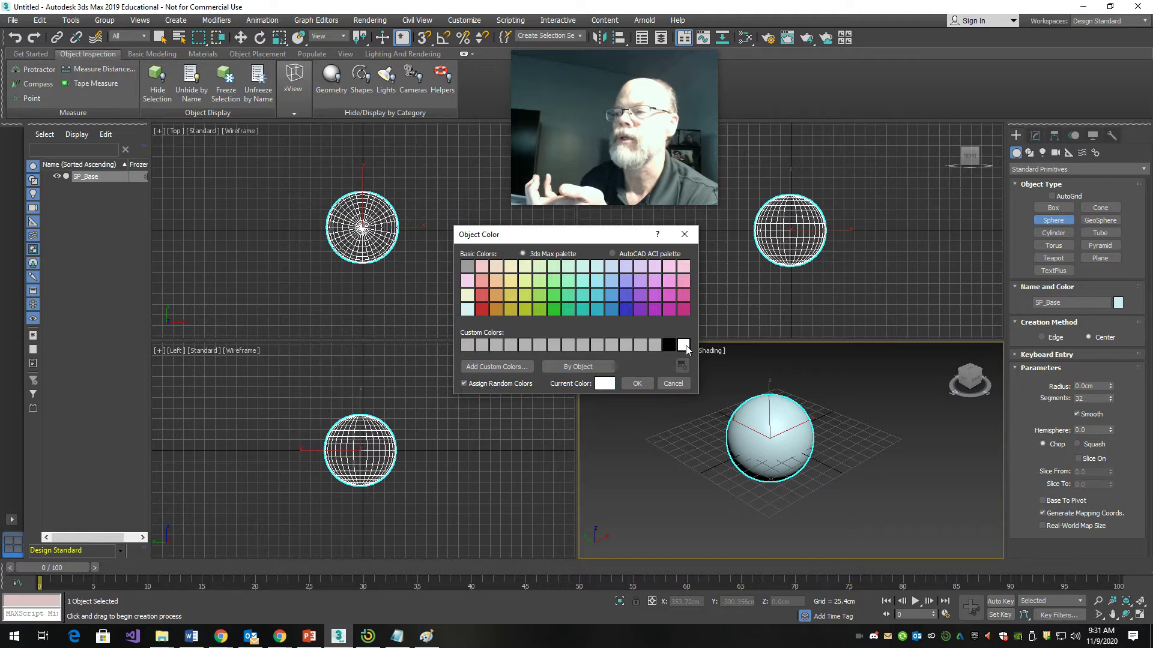
{"action": "left_click", "coordinate": [637, 383]}
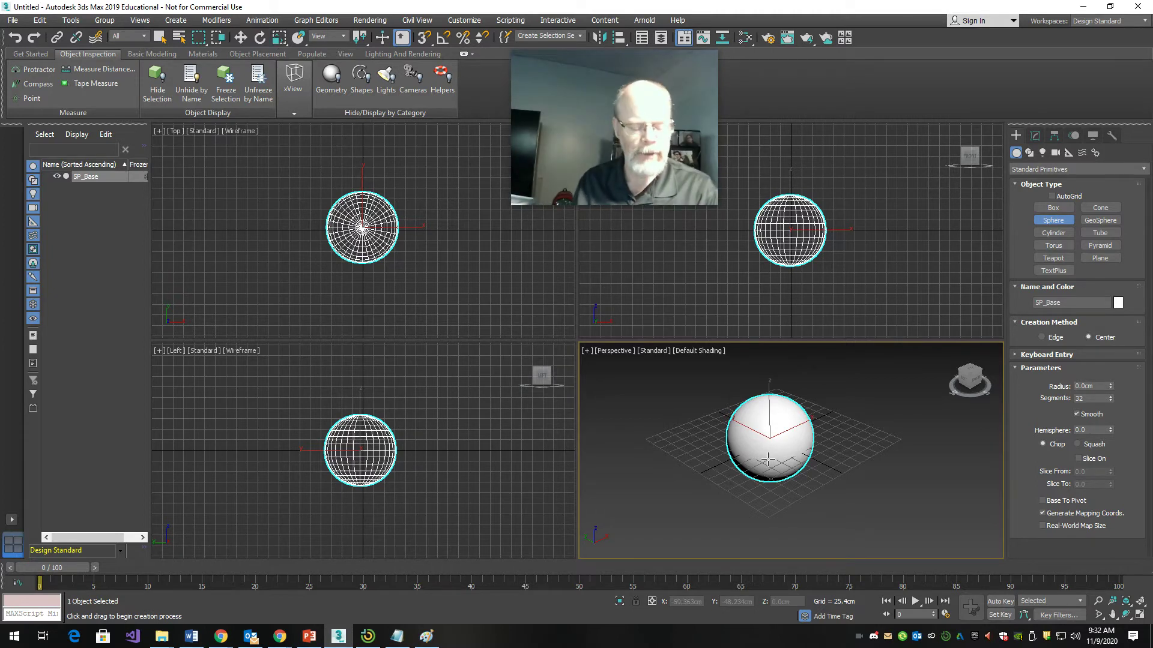
Maximize the Perspective viewport and move SP_Base to about X 4.8, Y -3.0, Z 9.9 cm.
{"action": "key", "text": "w"}
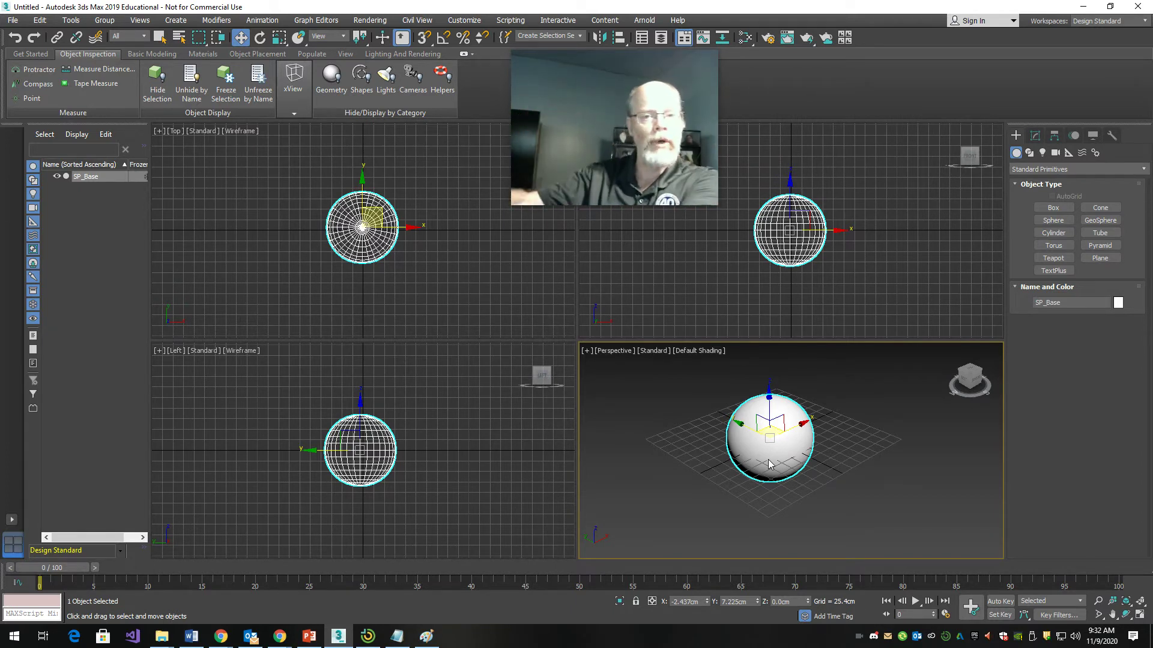
{"action": "left_click", "coordinate": [1145, 616]}
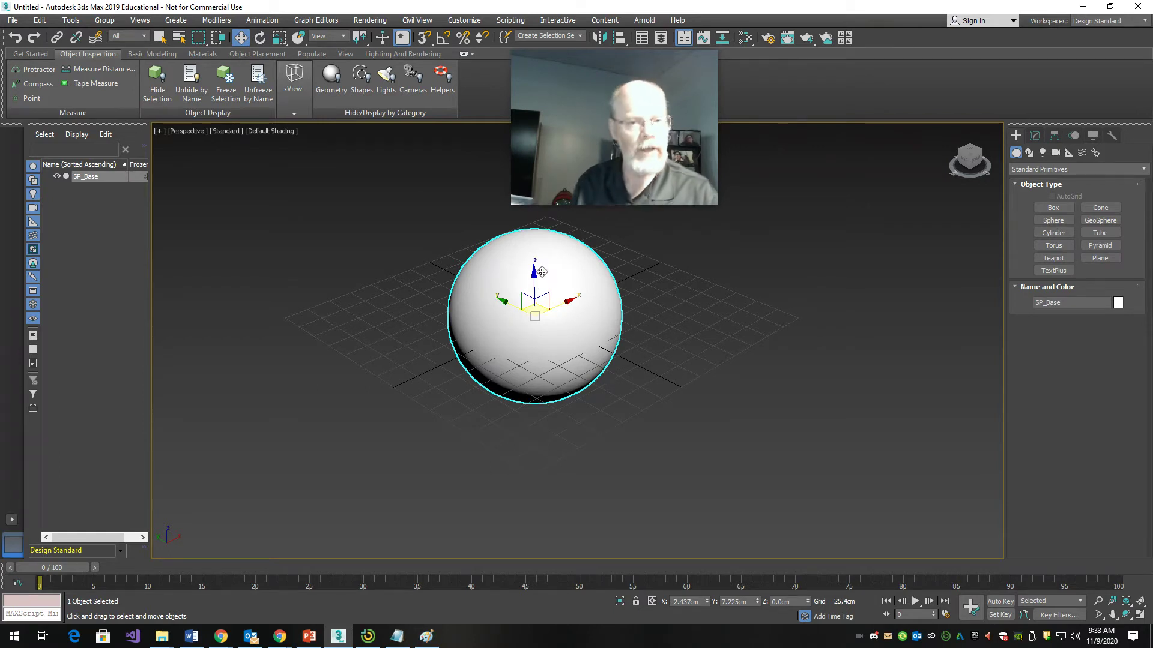
{"action": "left_click_drag", "start_coordinate": [564, 307], "coordinate": [524, 314]}
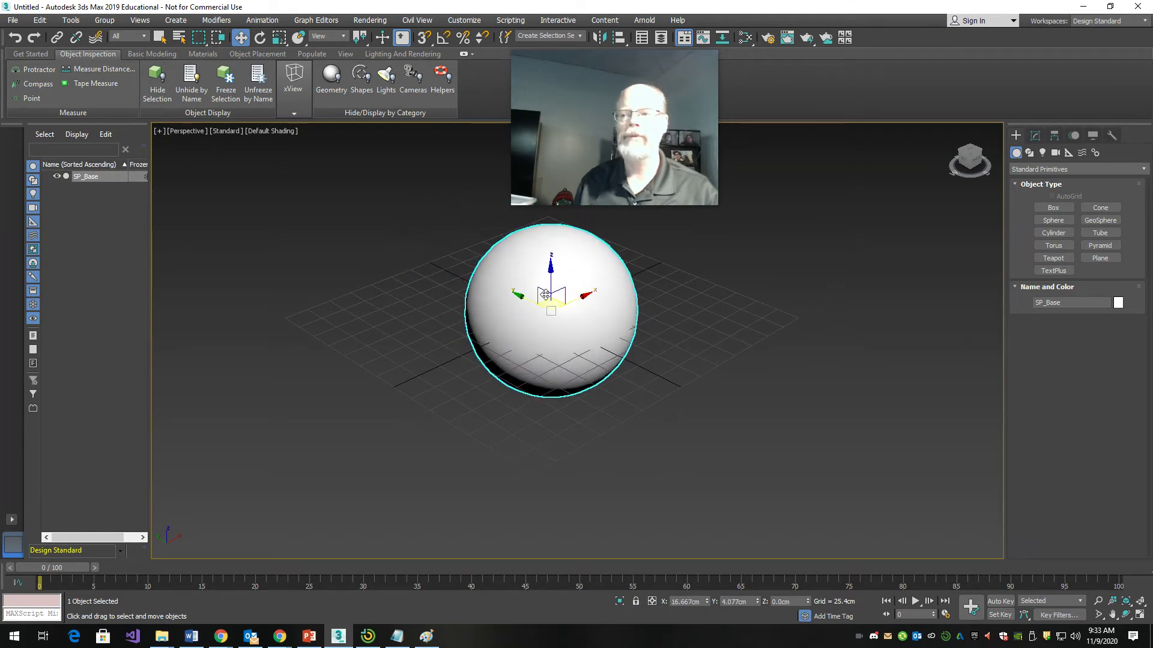
{"action": "mouse_move", "coordinate": [550, 272]}
{"action": "left_mouse_down"}
{"action": "mouse_move", "coordinate": [549, 224]}
{"action": "mouse_move", "coordinate": [548, 290]}
{"action": "mouse_move", "coordinate": [534, 308]}
{"action": "mouse_move", "coordinate": [454, 266]}
{"action": "mouse_move", "coordinate": [401, 325]}
{"action": "mouse_move", "coordinate": [613, 384]}
{"action": "mouse_move", "coordinate": [562, 220]}
{"action": "mouse_move", "coordinate": [380, 252]}
{"action": "mouse_move", "coordinate": [581, 535]}
{"action": "mouse_move", "coordinate": [761, 342]}
{"action": "mouse_move", "coordinate": [640, 363]}
{"action": "mouse_move", "coordinate": [589, 330]}
{"action": "mouse_move", "coordinate": [623, 340]}
{"action": "mouse_move", "coordinate": [625, 255]}
{"action": "mouse_move", "coordinate": [588, 337]}
{"action": "mouse_move", "coordinate": [595, 229]}
{"action": "mouse_move", "coordinate": [555, 267]}
{"action": "mouse_move", "coordinate": [537, 261]}
{"action": "mouse_move", "coordinate": [535, 348]}
{"action": "mouse_move", "coordinate": [537, 258]}
{"action": "mouse_move", "coordinate": [540, 273]}
{"action": "left_mouse_up"}
{"action": "left_click", "coordinate": [591, 175]}
{"action": "left_click_drag", "start_coordinate": [619, 156], "coordinate": [792, 239]}
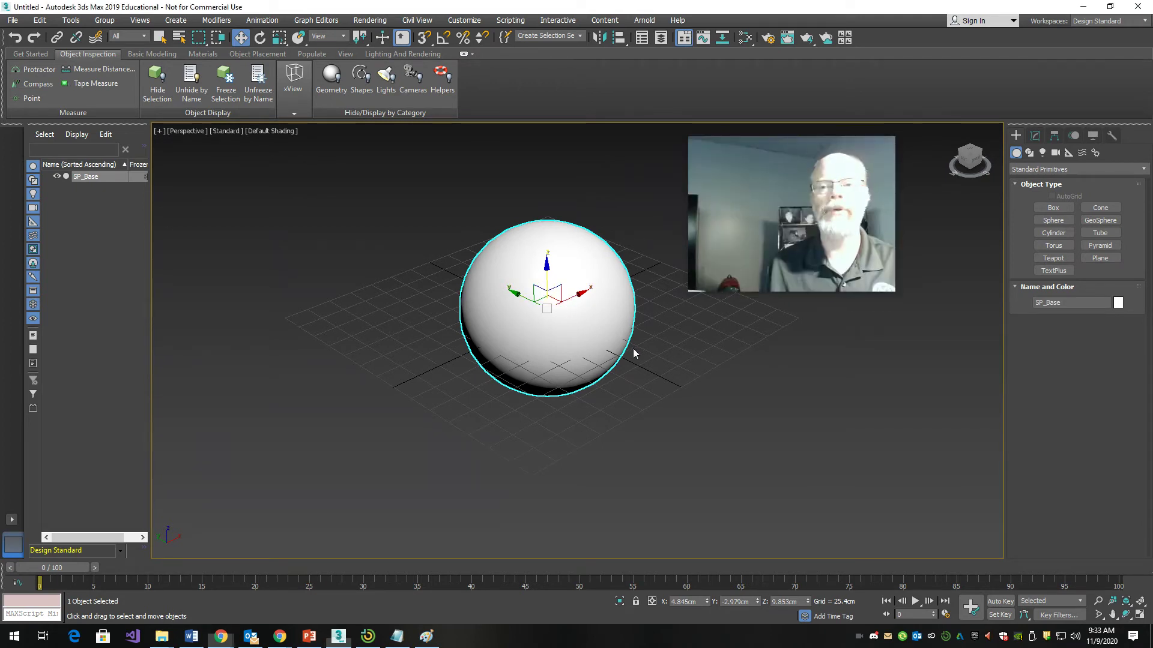
Try stretching the SP_Base sphere with the Scale tool and undo the distortion.
{"action": "key", "text": "e"}
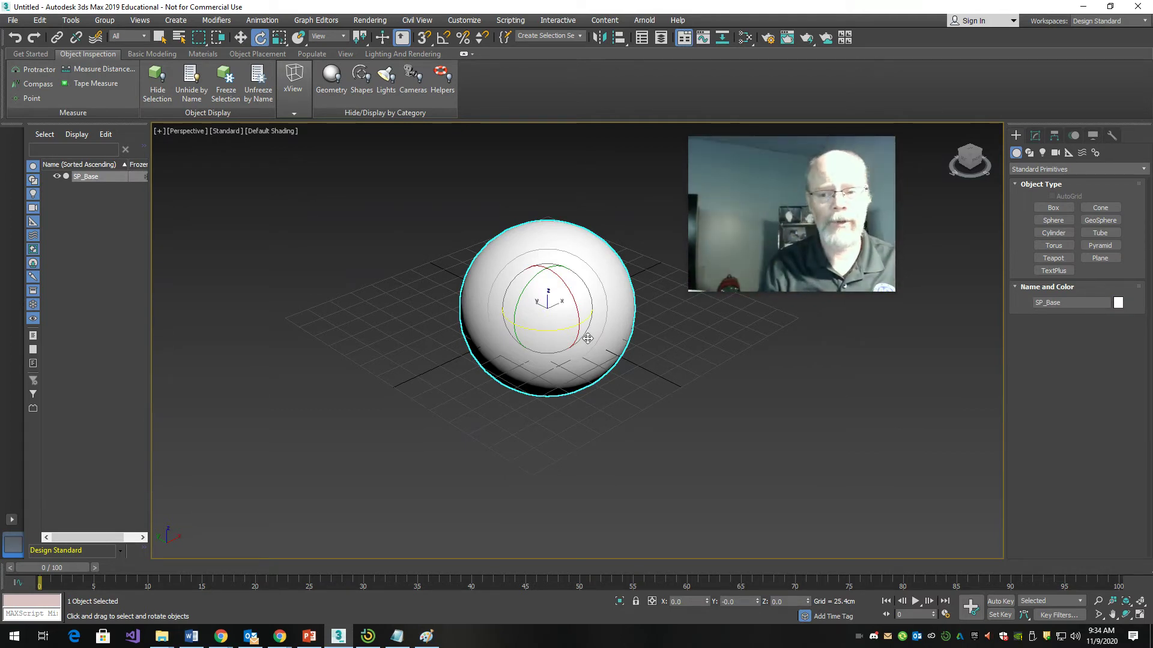
{"action": "key", "text": "r"}
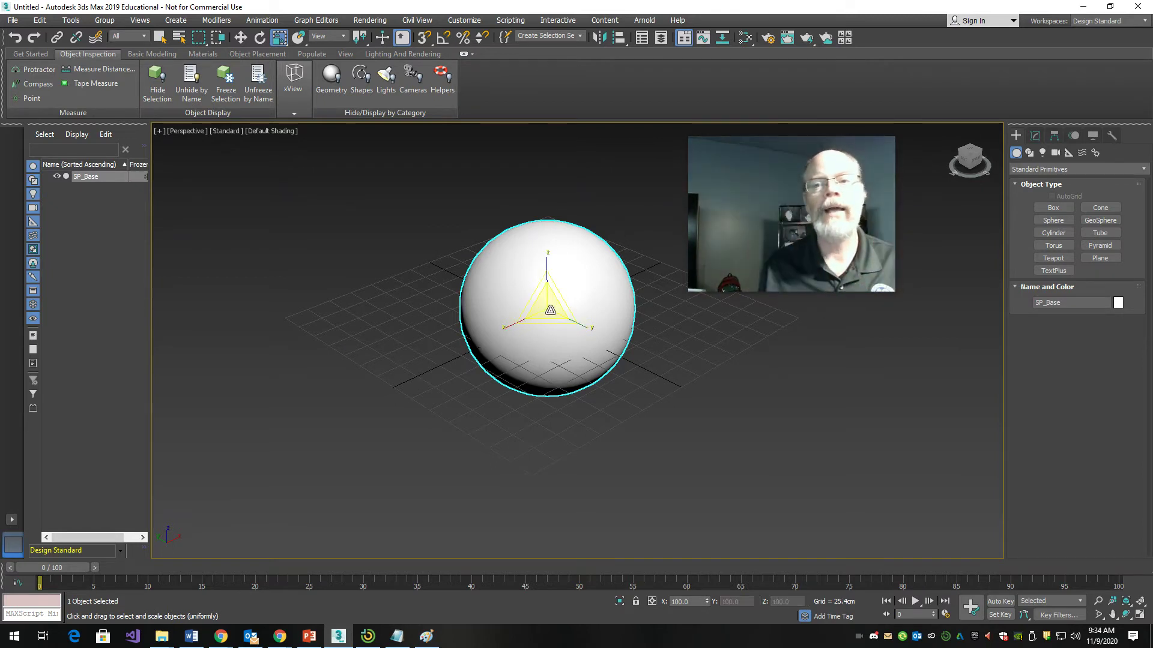
{"action": "left_click_drag", "start_coordinate": [550, 310], "coordinate": [474, 296]}
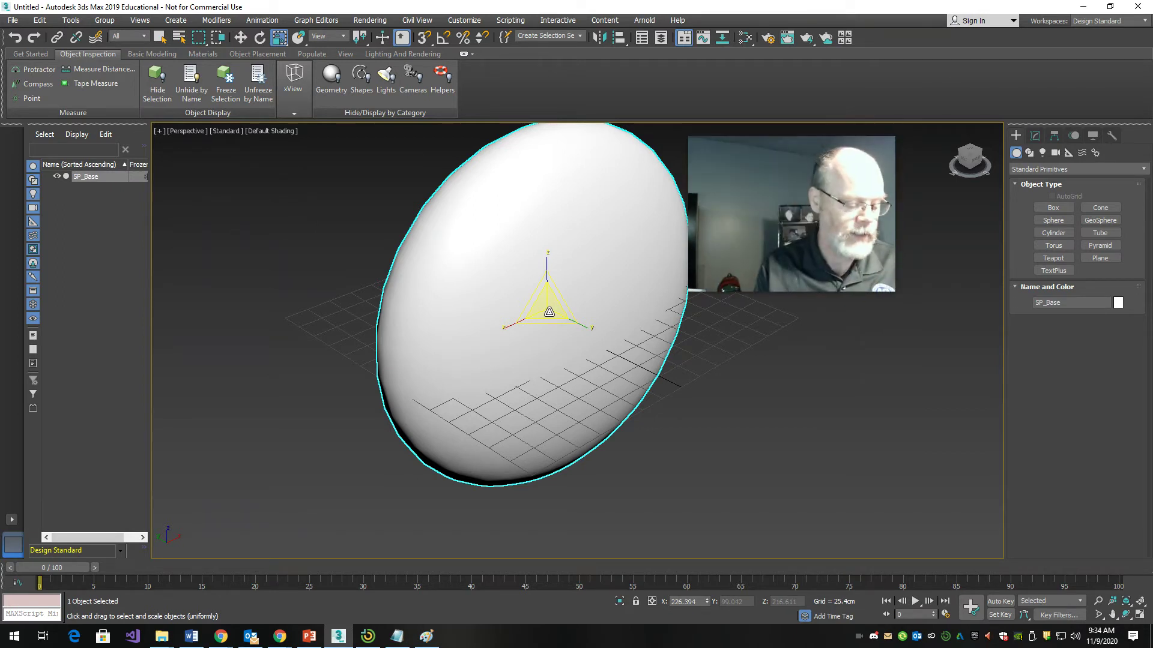
{"action": "key", "text": "ctrl+z"}
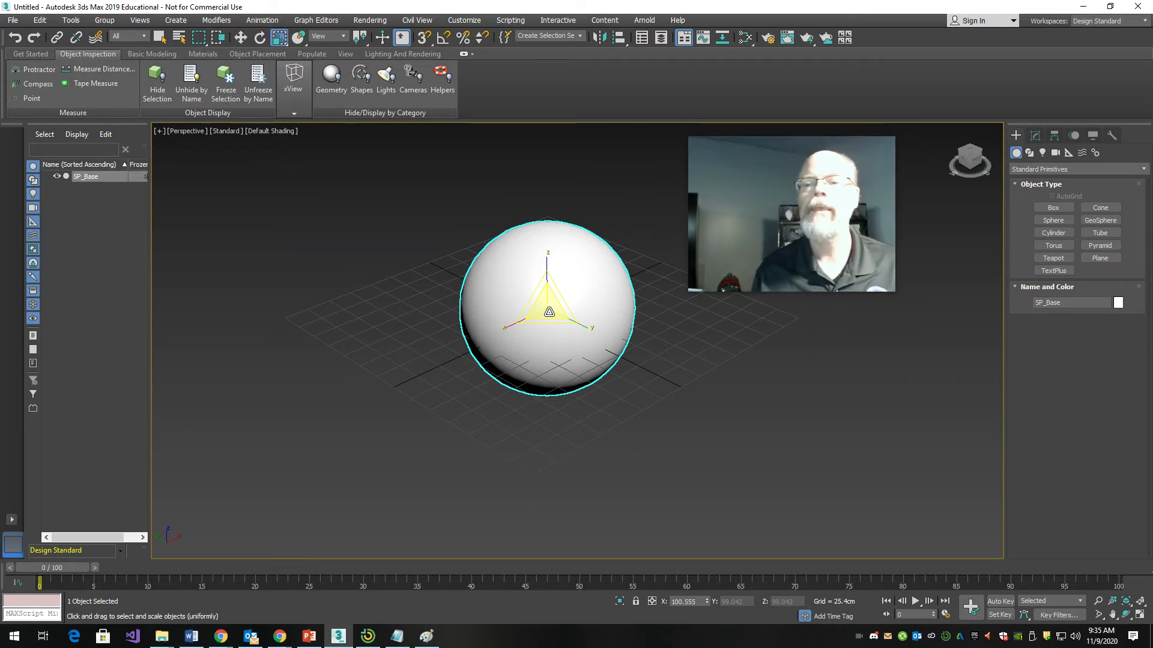
Copy SP_Base straight up to about Z 93.6 cm as SP_Body and scale the copy uniformly to about 65%.
{"action": "left_click", "coordinate": [764, 429]}
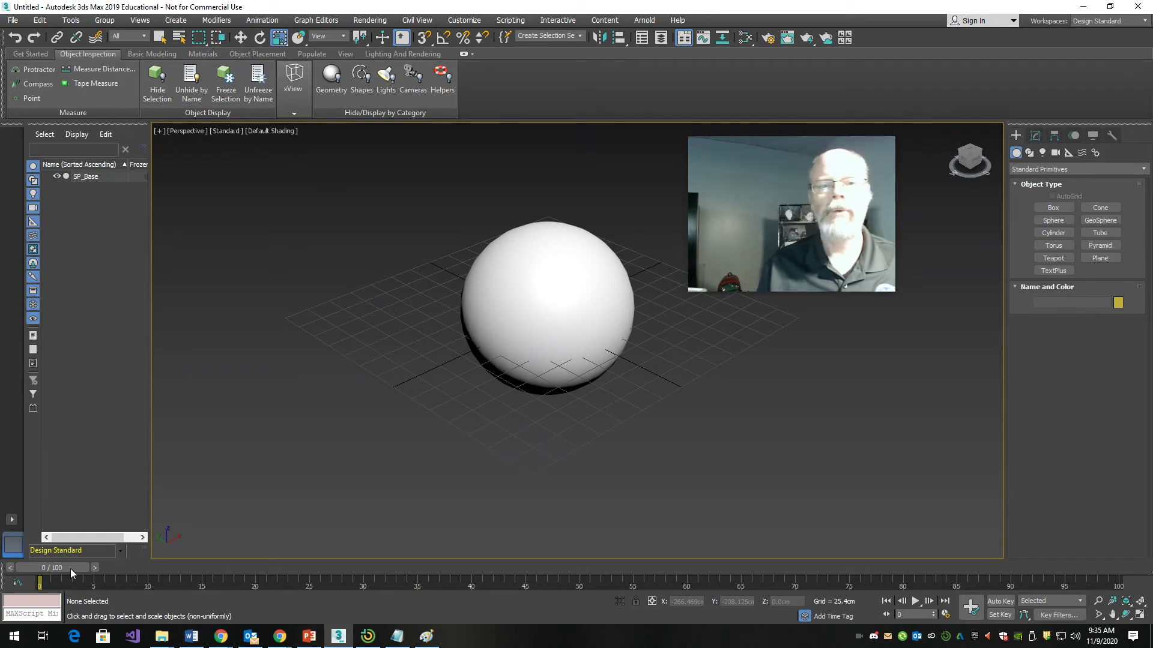
{"action": "key", "text": "w"}
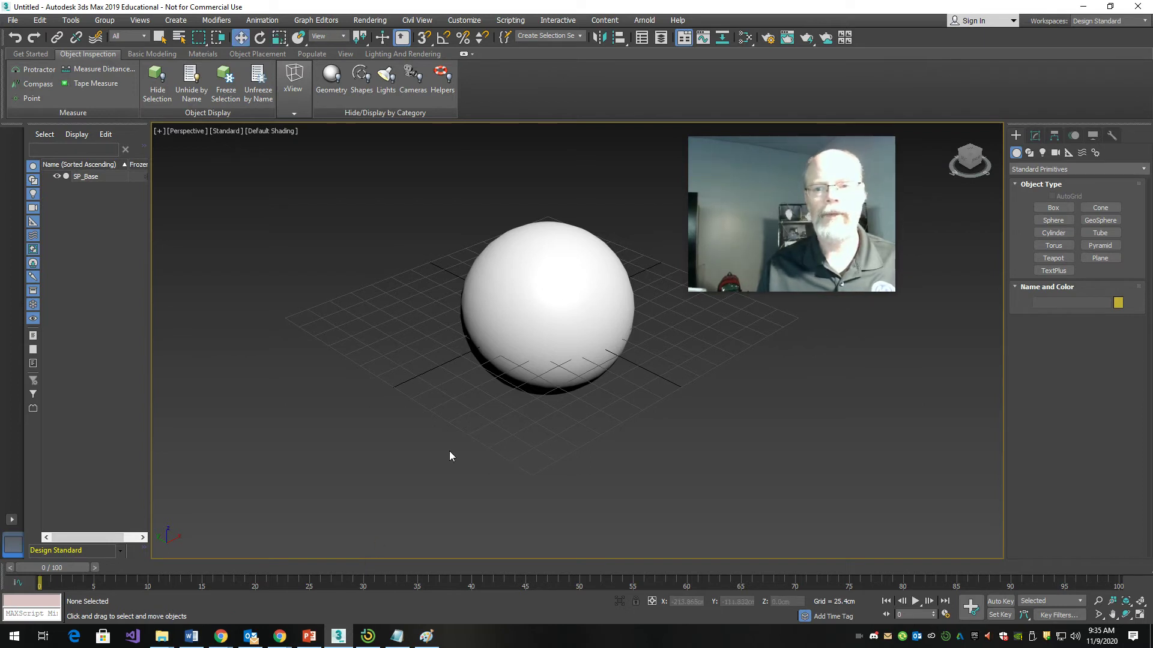
{"action": "left_click", "coordinate": [538, 314]}
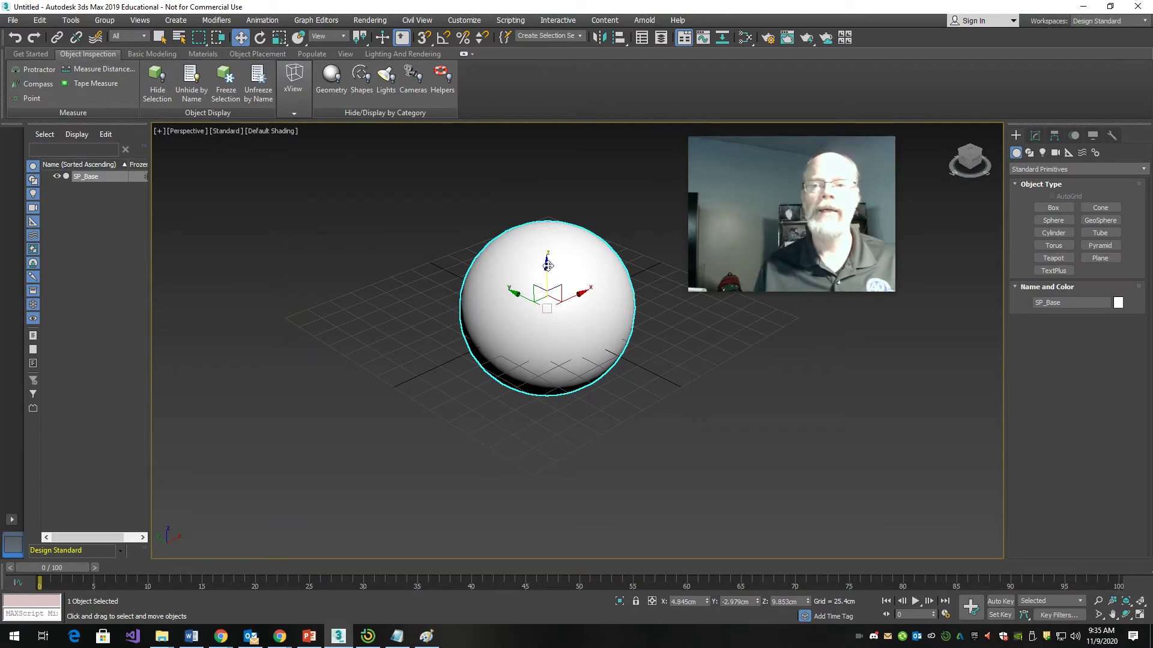
{"action": "left_click_drag", "start_coordinate": [548, 264], "coordinate": [551, 188]}
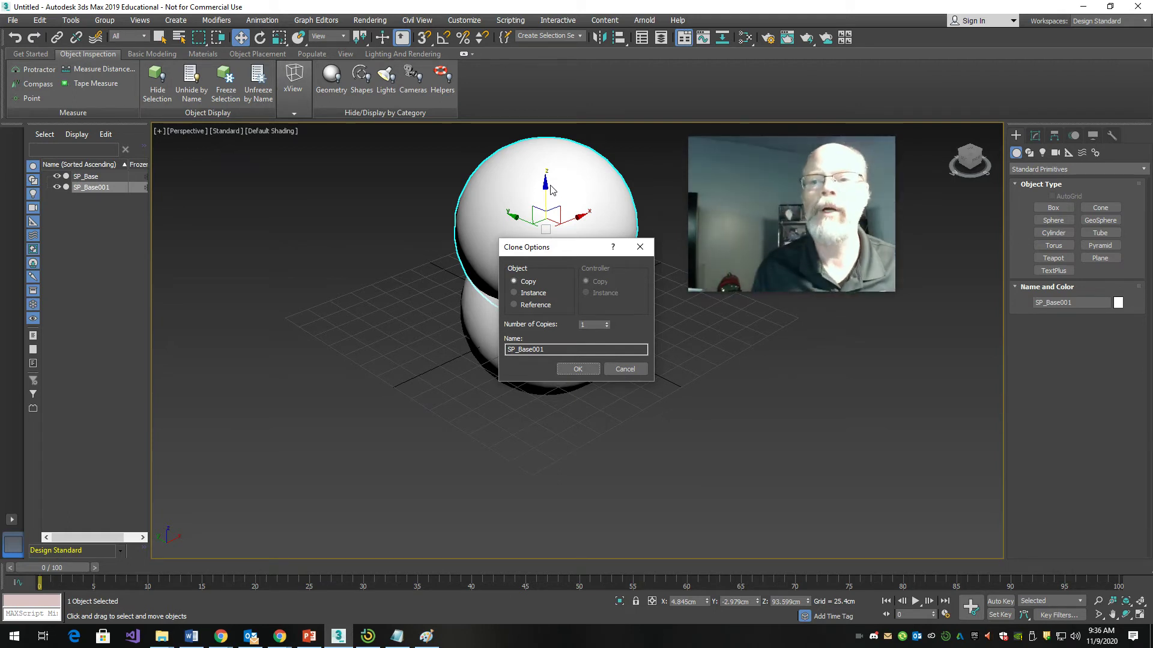
{"action": "left_click", "coordinate": [573, 350]}
{"action": "mouse_move", "coordinate": [547, 349]}
{"action": "left_mouse_down"}
{"action": "mouse_move", "coordinate": [519, 352]}
{"action": "mouse_move", "coordinate": [521, 366]}
{"action": "left_mouse_up"}
{"action": "type", "text": "B"}
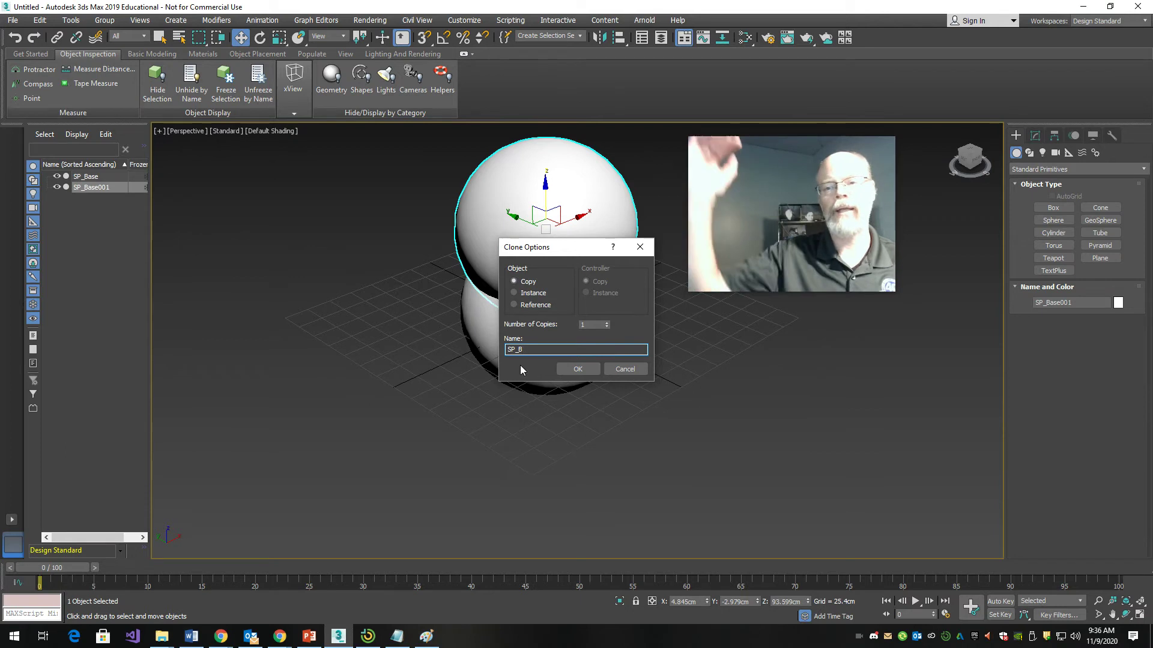
{"action": "type", "text": "ody"}
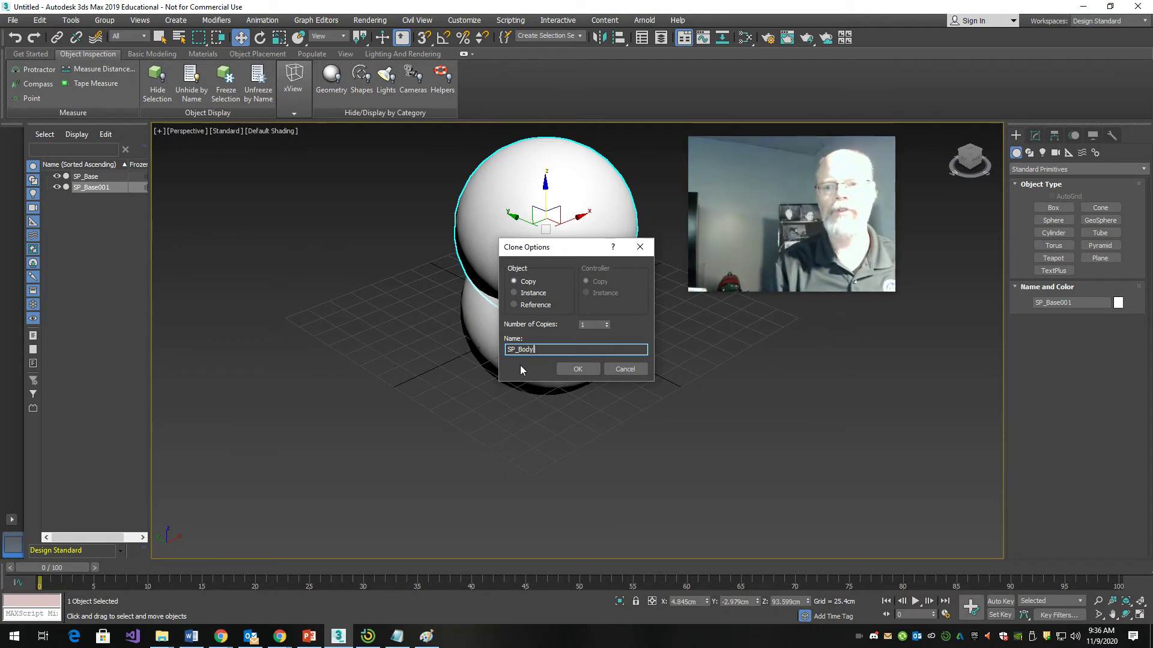
{"action": "key", "text": "Return"}
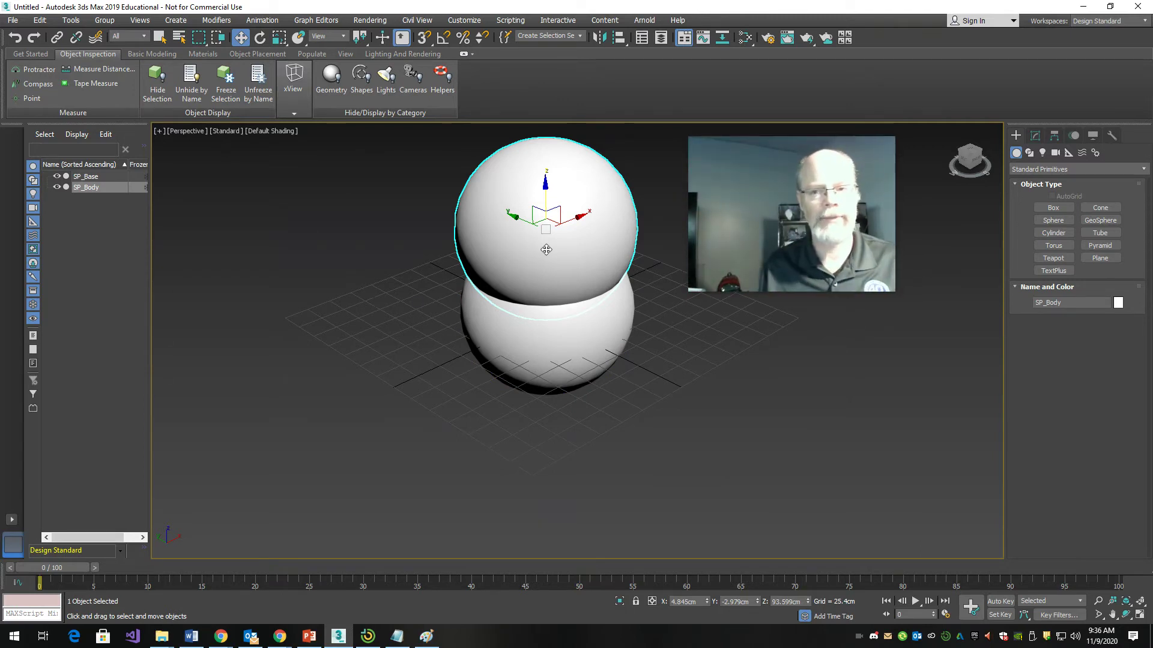
{"action": "key", "text": "r"}
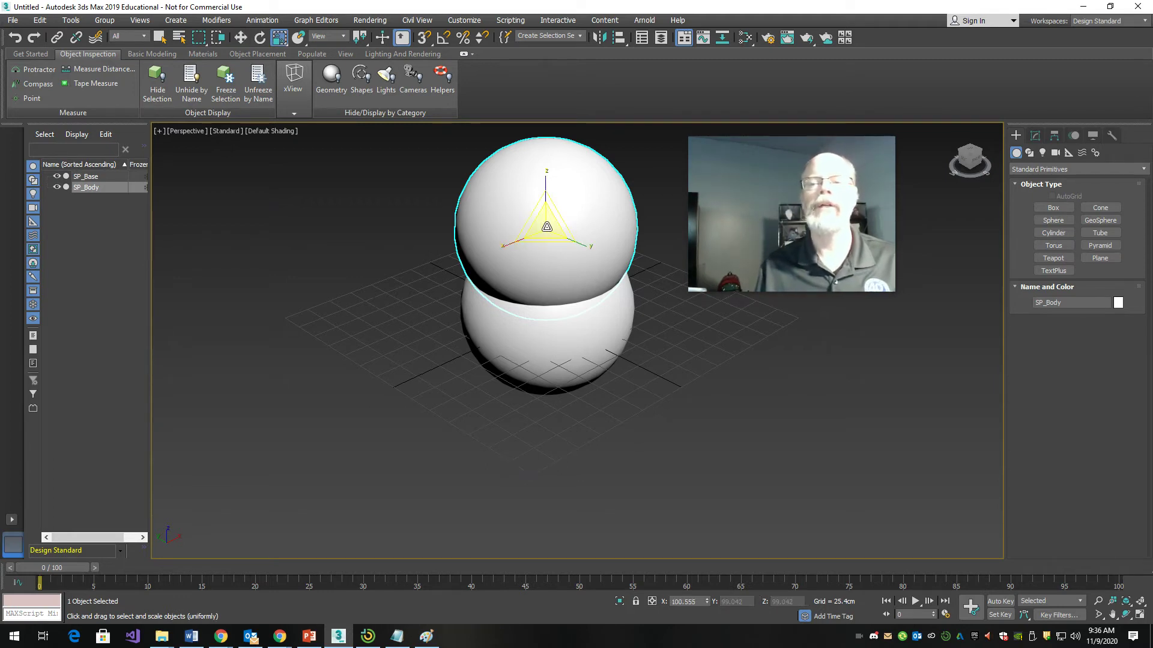
{"action": "left_click_drag", "start_coordinate": [546, 227], "coordinate": [548, 261]}
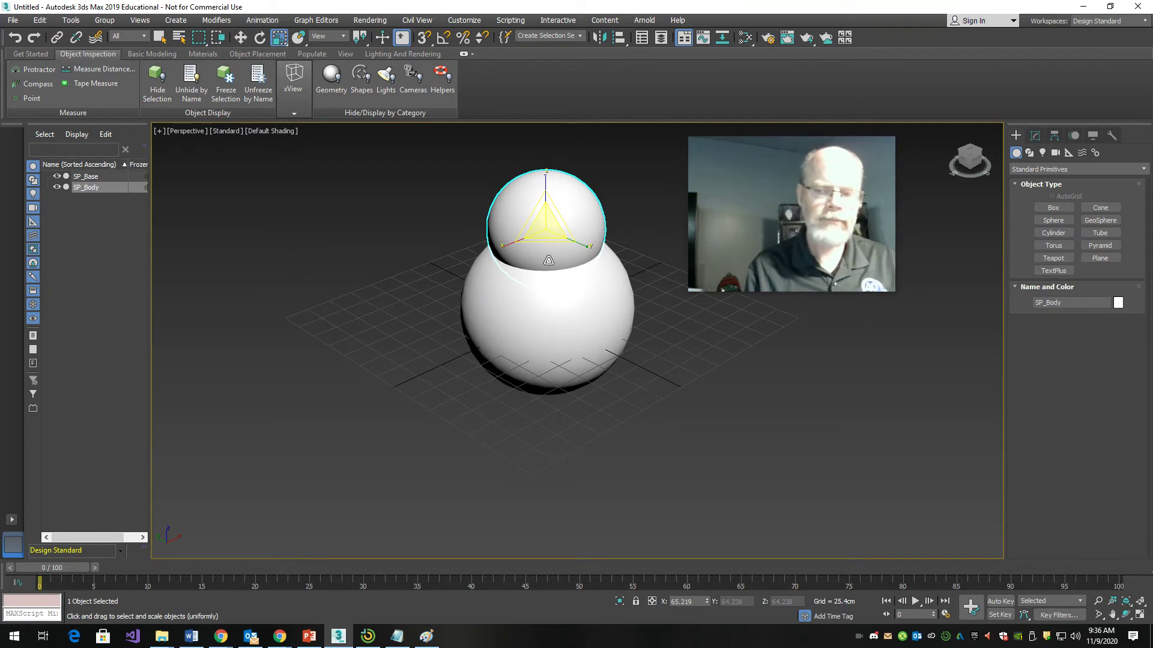
Copy SP_Body straight up to about Z 160.4 cm as SP_Head and scale the copy uniformly to about 43%.
{"action": "key", "text": "w"}
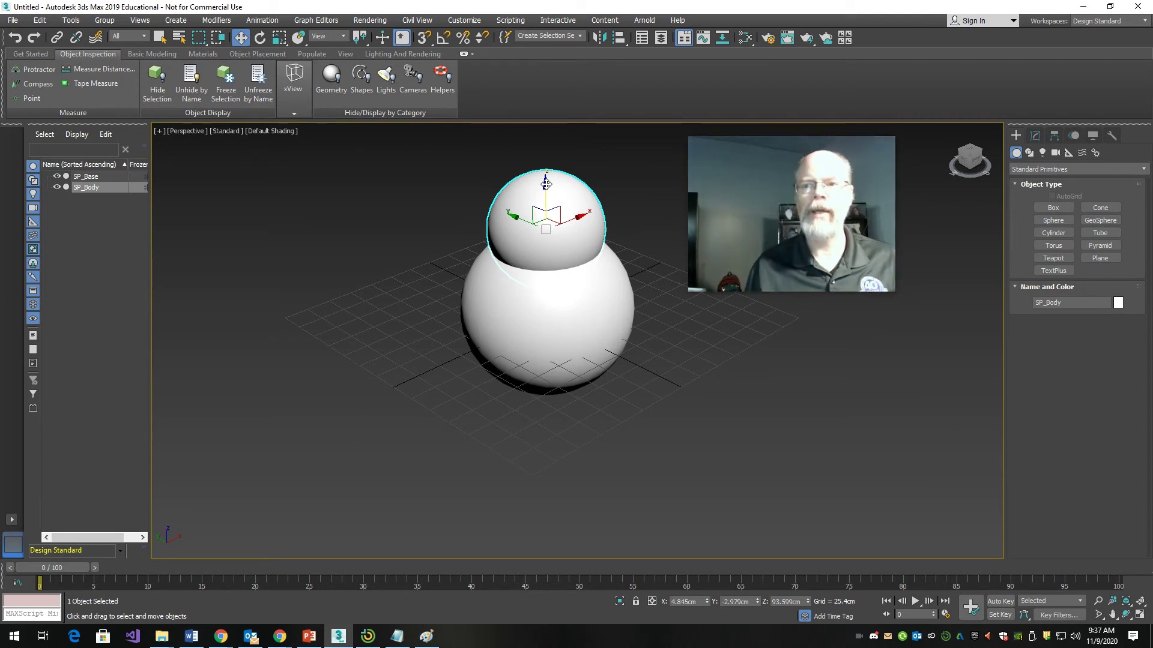
{"action": "left_click_drag", "start_coordinate": [546, 184], "coordinate": [550, 110]}
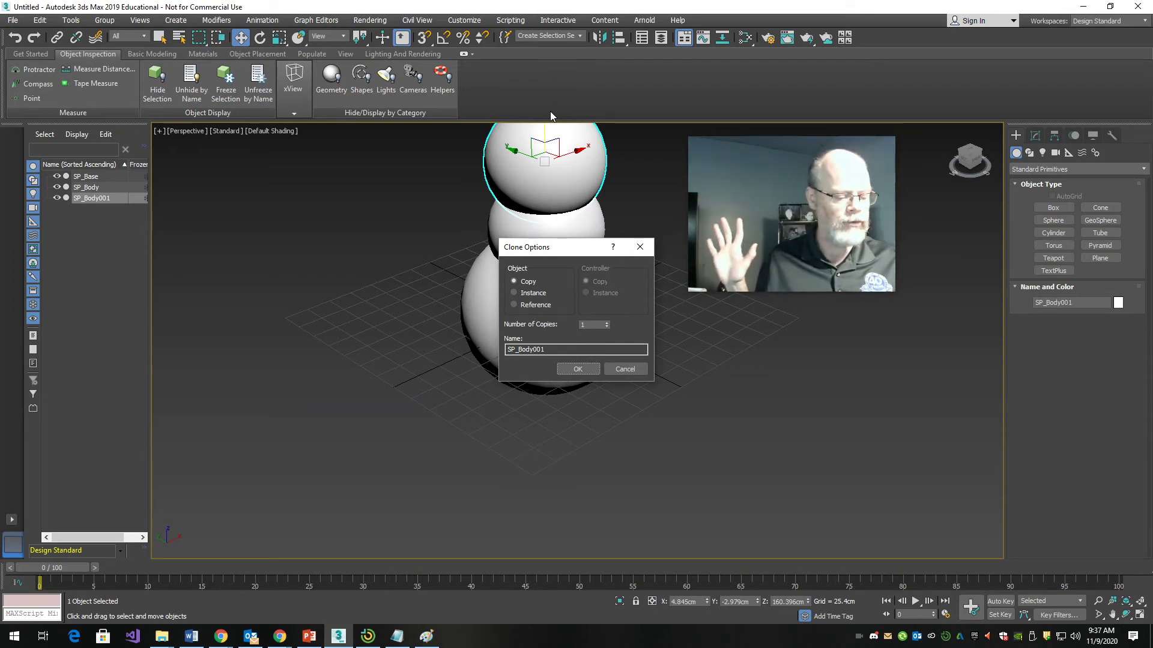
{"action": "left_click", "coordinate": [562, 350]}
{"action": "double_click", "coordinate": [562, 350]}
{"action": "left_click", "coordinate": [516, 351]}
{"action": "double_click", "coordinate": [565, 350]}
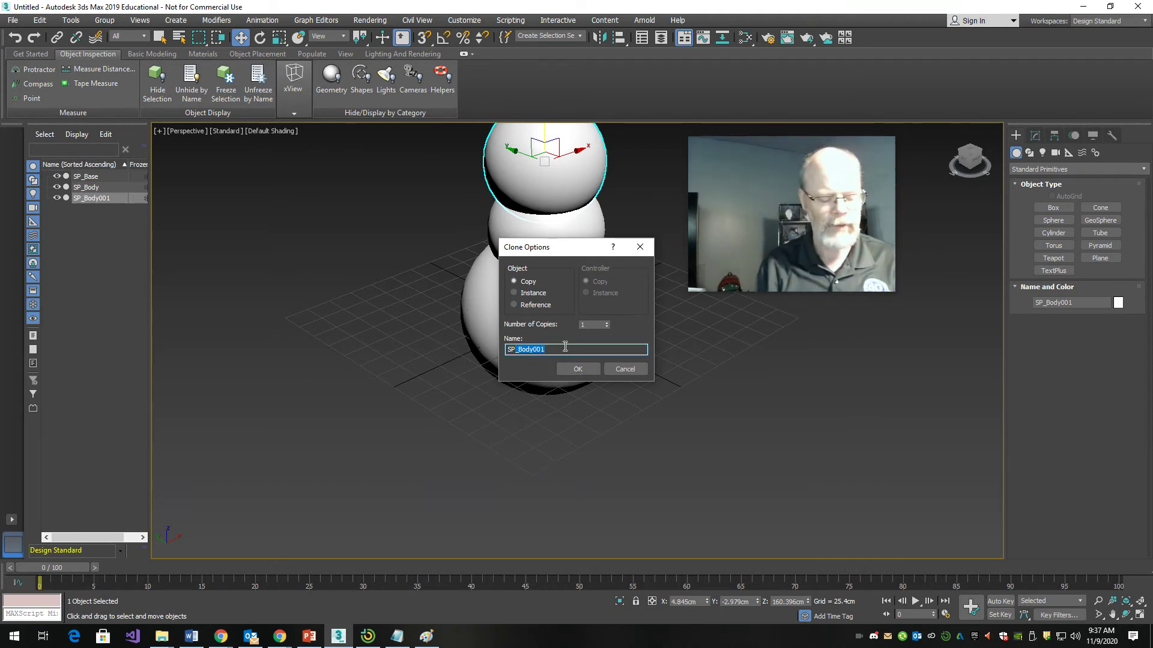
{"action": "type", "text": "SP"}
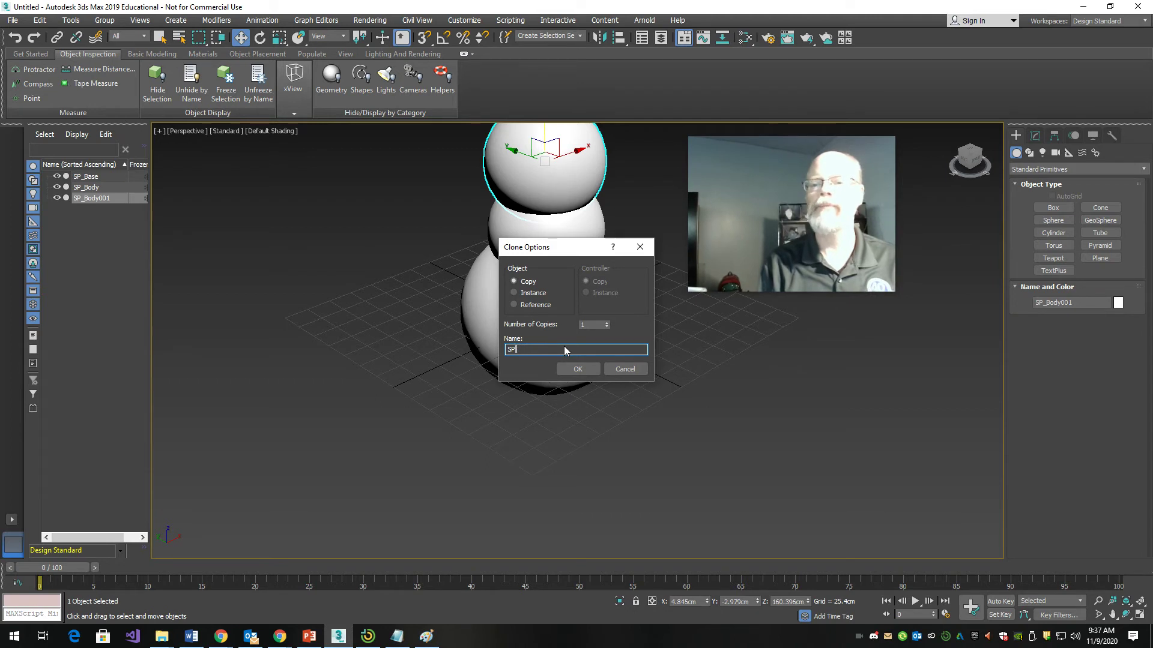
{"action": "type", "text": "_Head"}
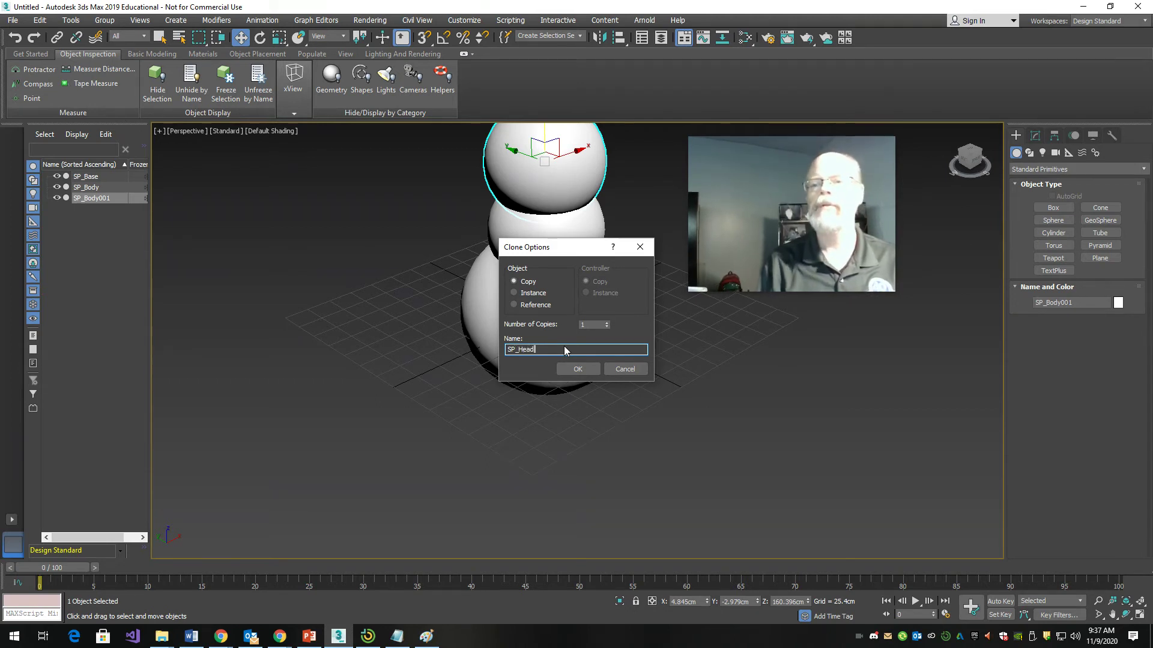
{"action": "key", "text": "Return"}
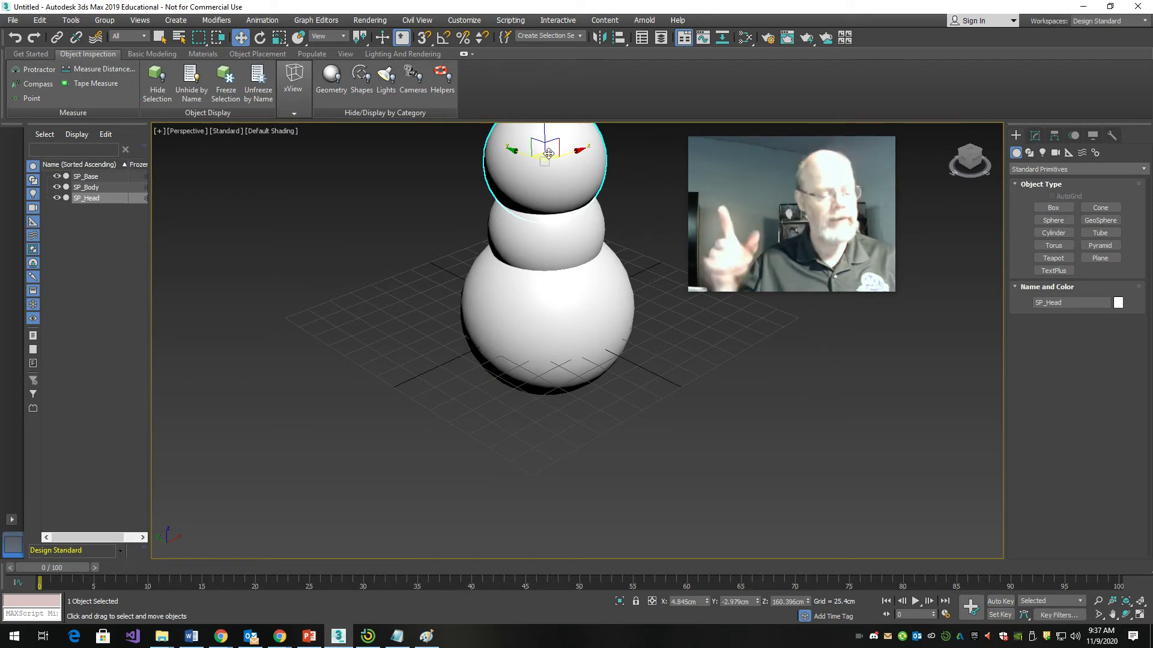
{"action": "key", "text": "r"}
{"action": "left_click_drag", "start_coordinate": [545, 155], "coordinate": [545, 186]}
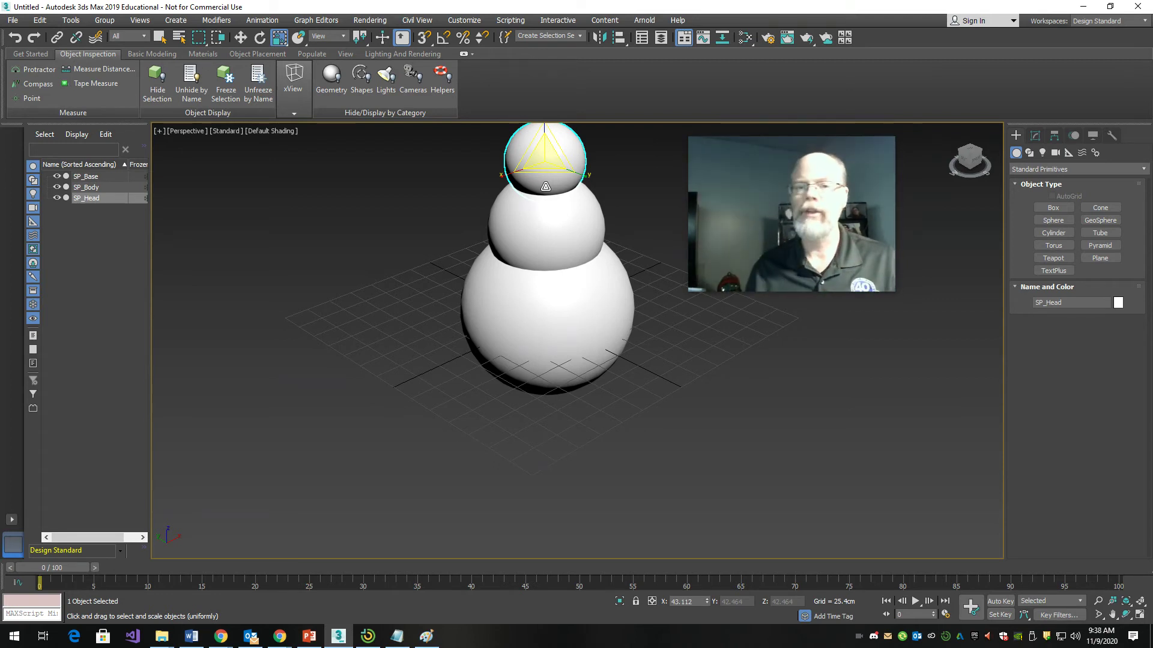
Save the snowman scene as the 3ds Max file H:\SP_S1Demo.
{"action": "left_click", "coordinate": [12, 21]}
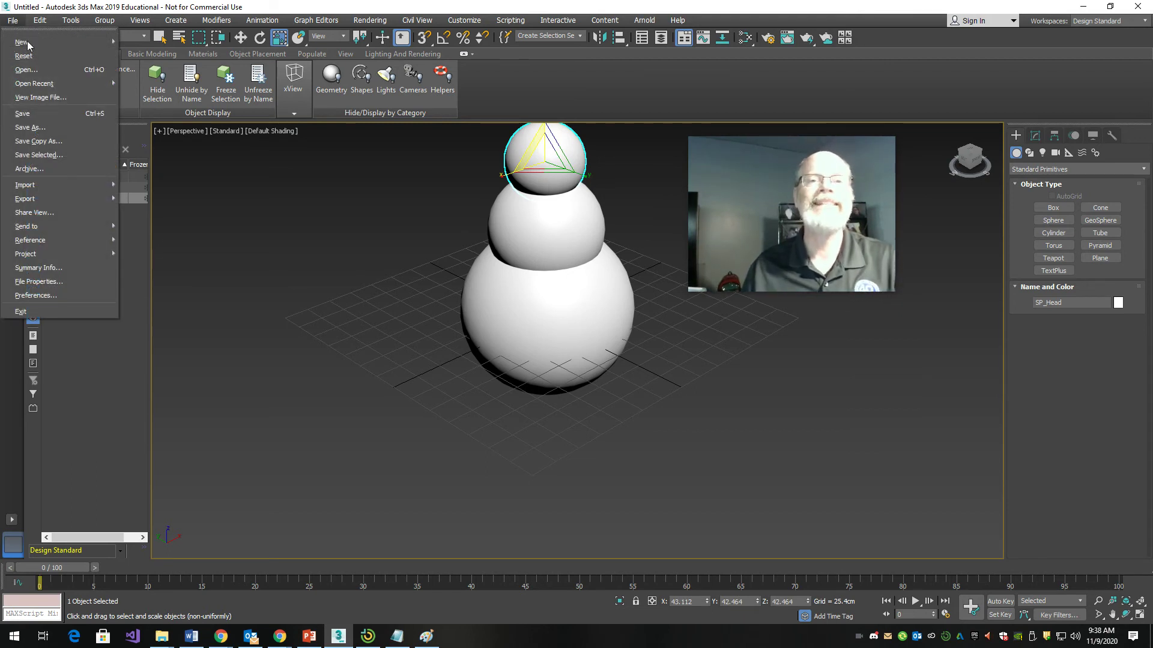
{"action": "left_click", "coordinate": [35, 120]}
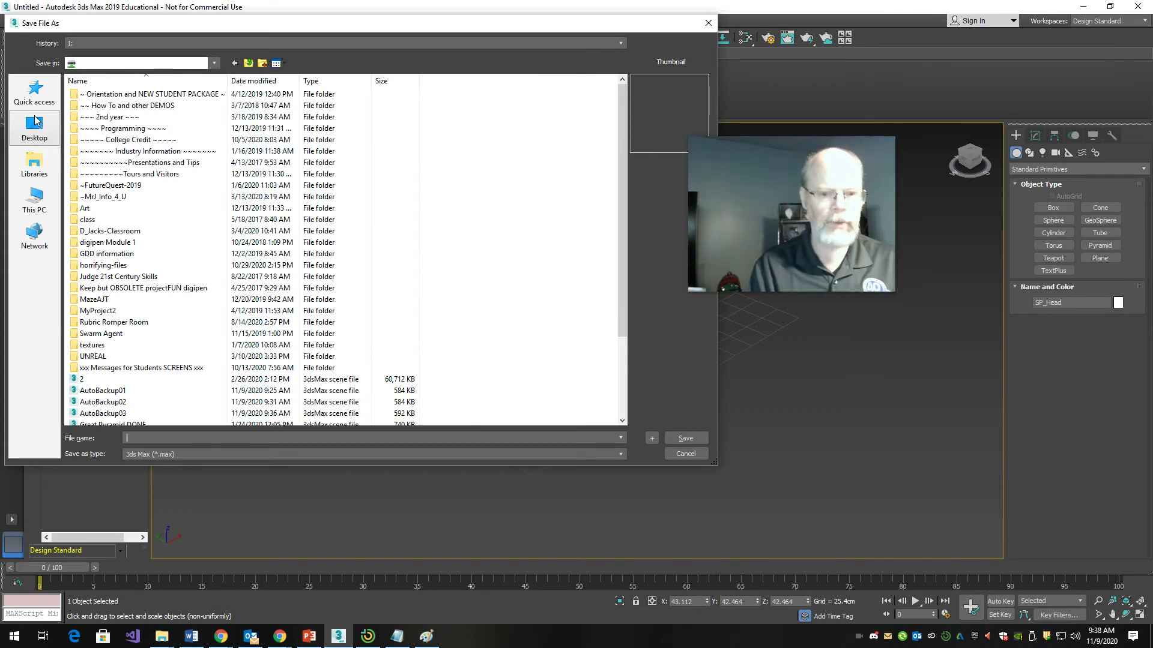
{"action": "type", "text": "H:"}
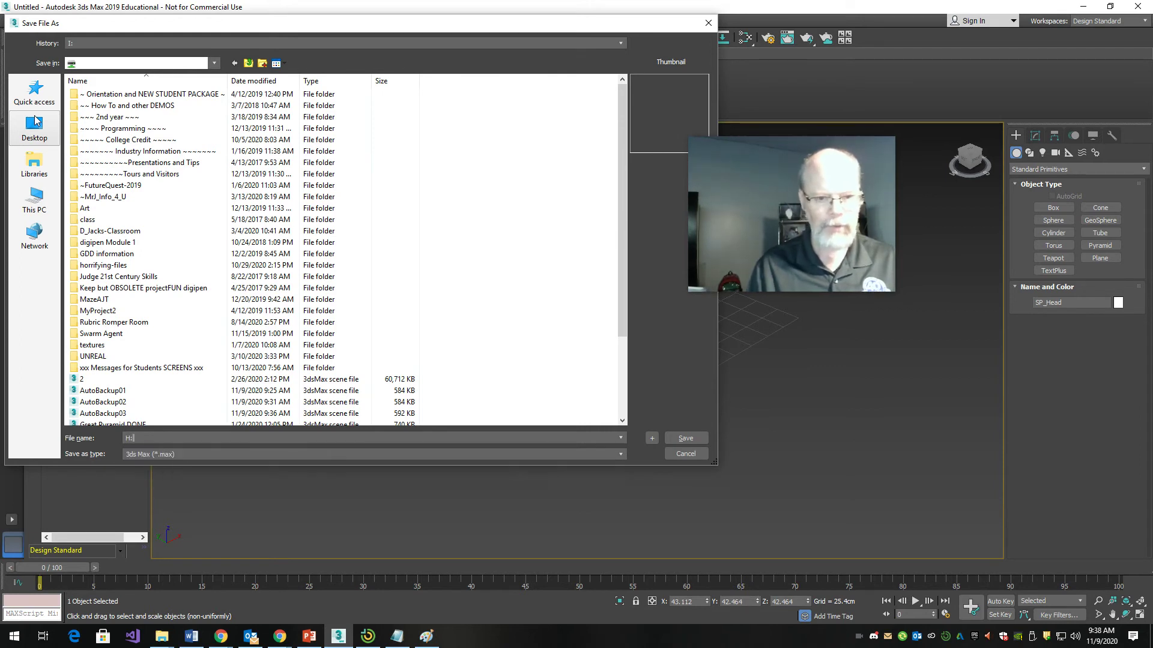
{"action": "type", "text": "\\"}
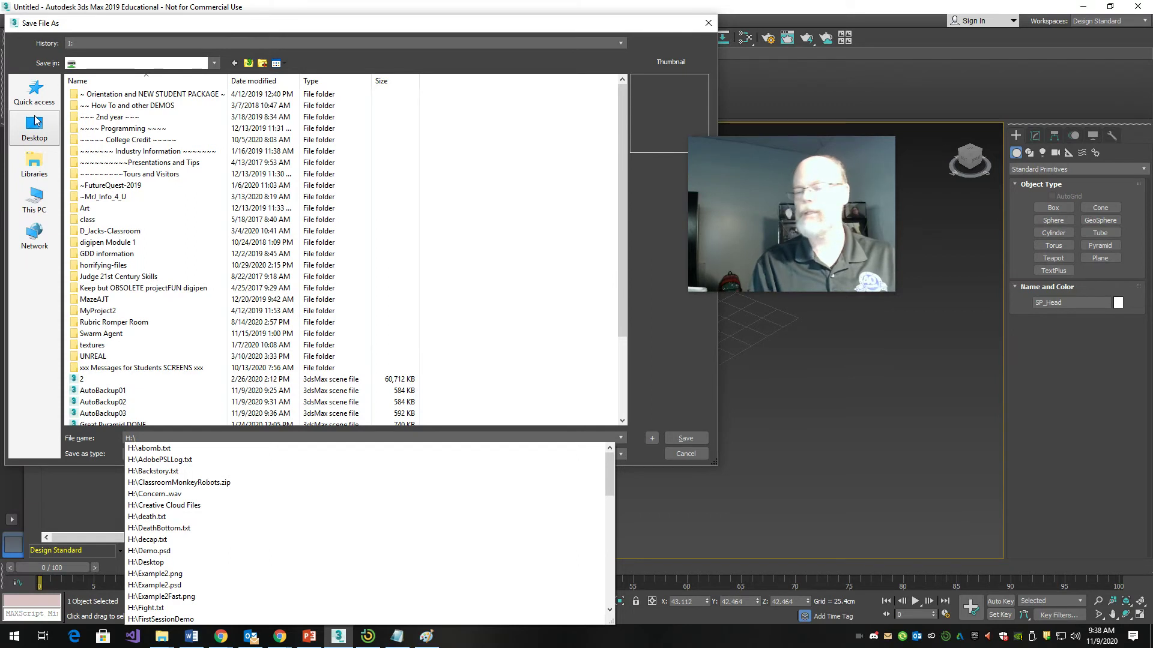
{"action": "type", "text": "SP_"}
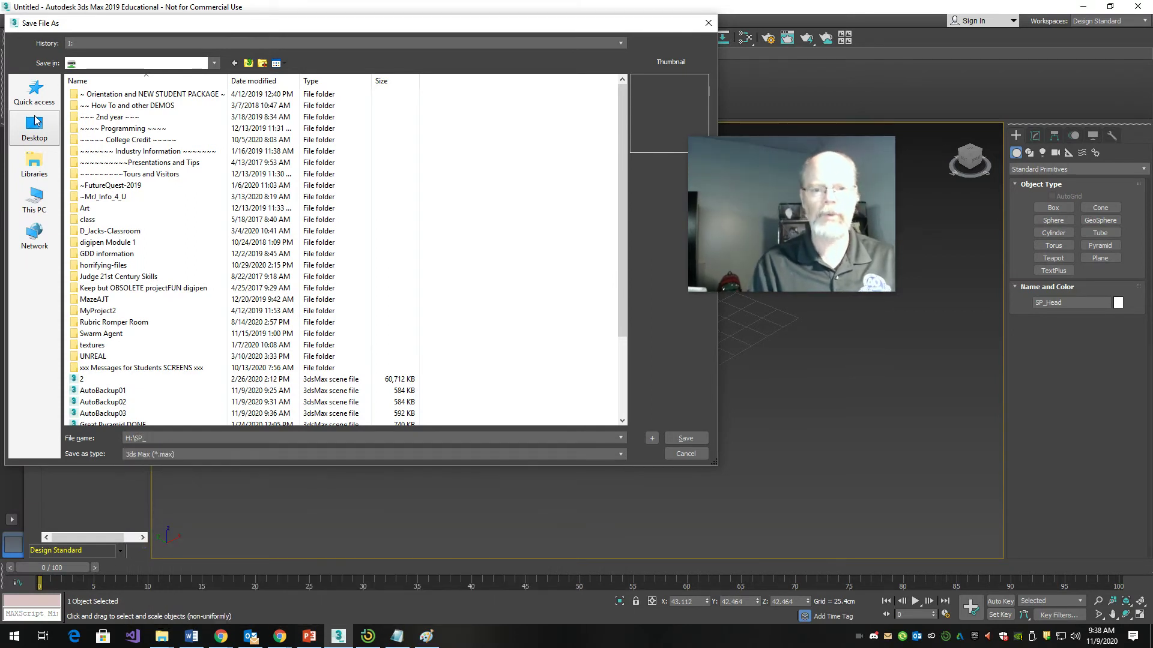
{"action": "type", "text": "S1Demo"}
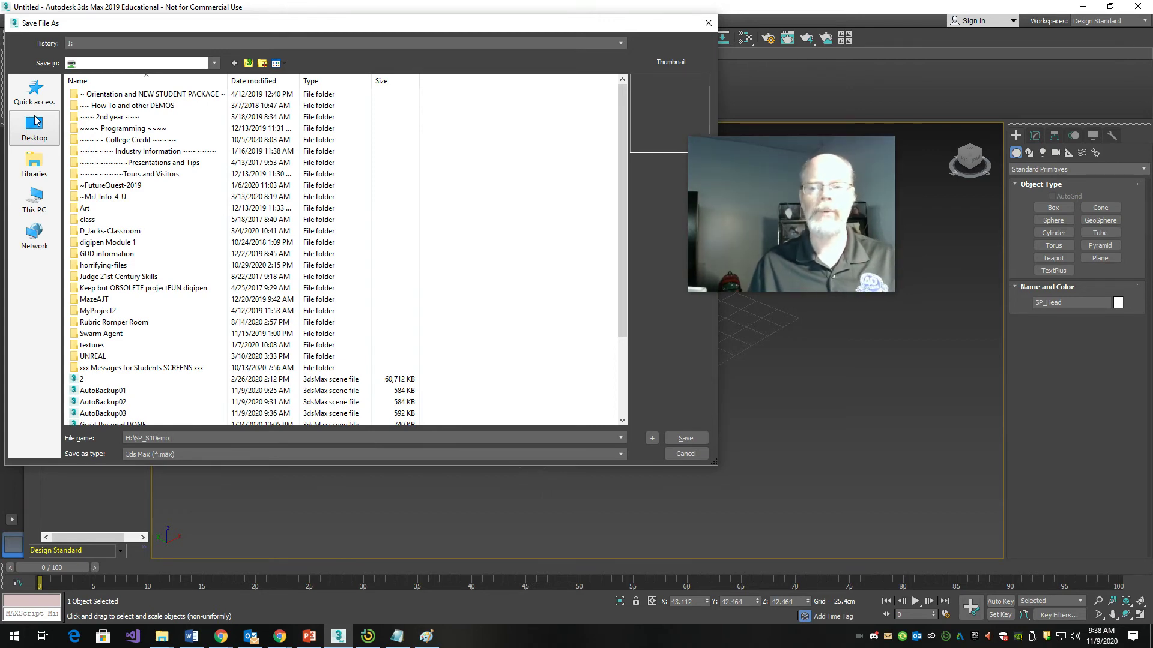
{"action": "key", "text": "Return"}
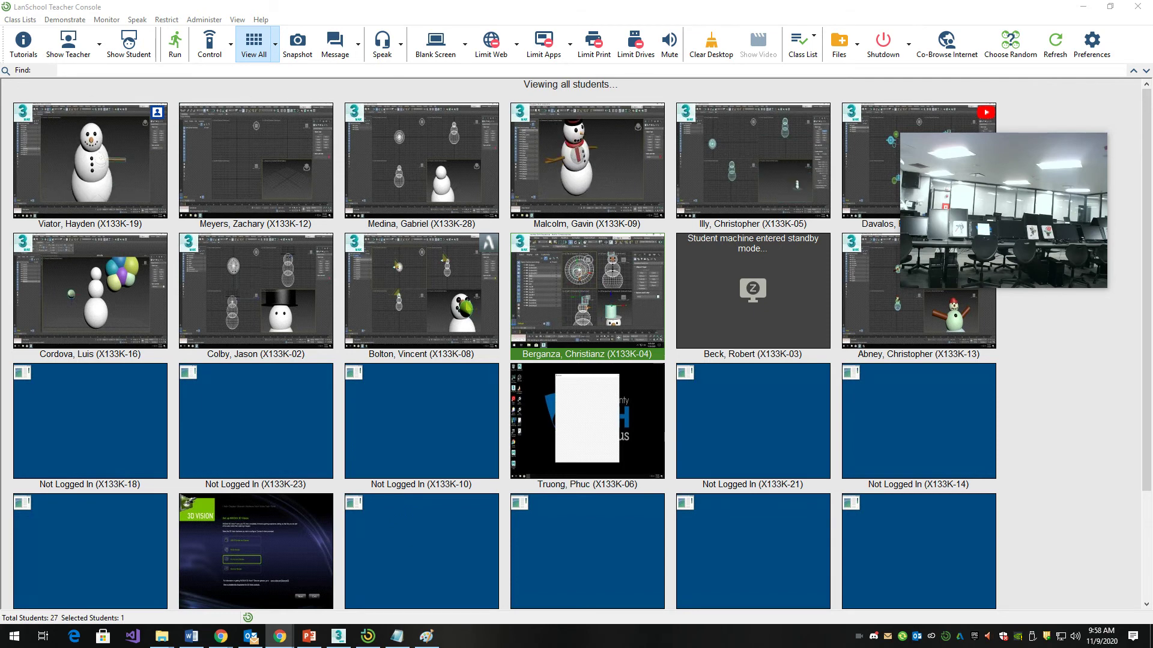
Switch from LanSchool to the Google Classroom assignment in Chrome and open the attached Sample Snowman For Submission image.
{"action": "mouse_move", "coordinate": [167, 411]}
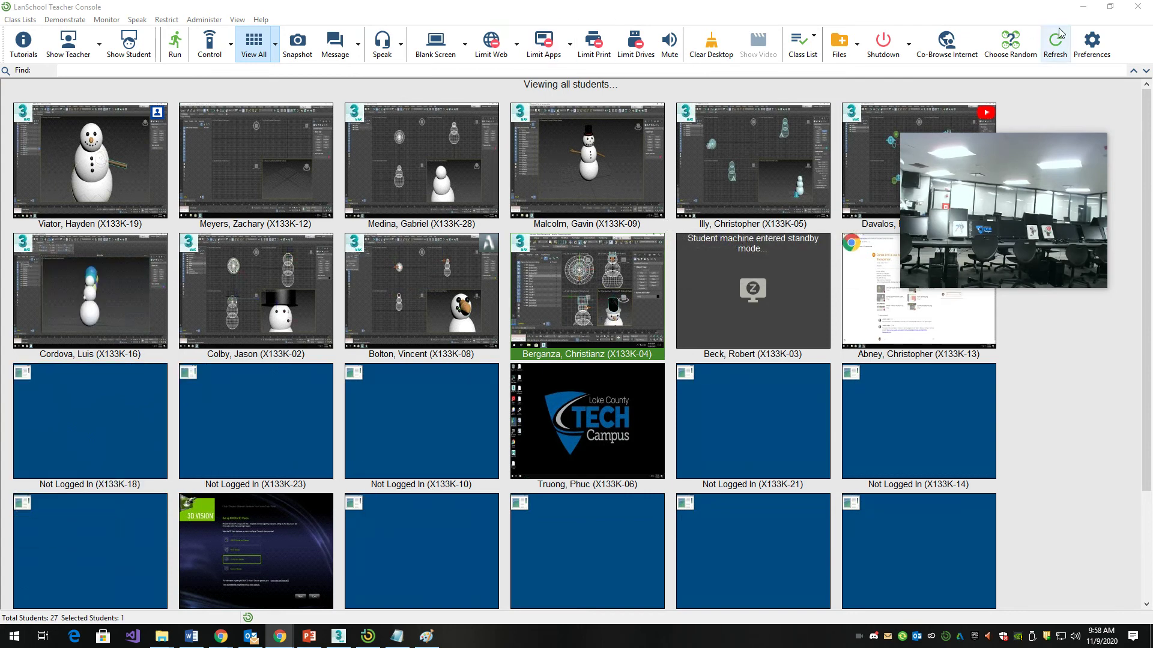
{"action": "left_click", "coordinate": [1085, 7]}
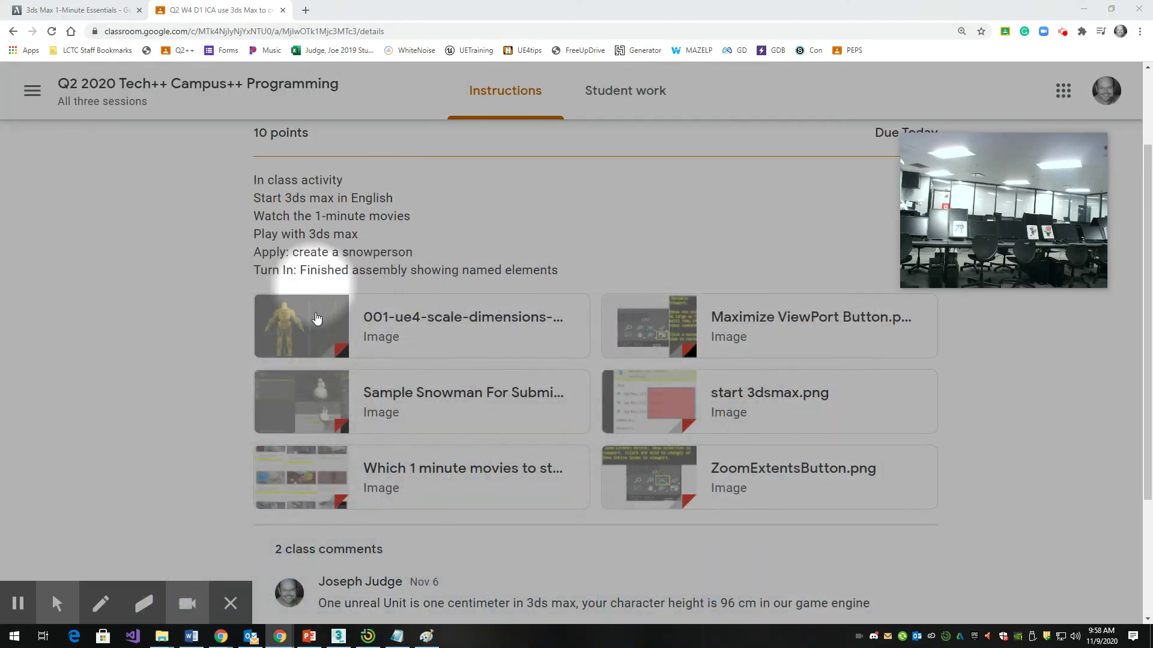
{"action": "left_click", "coordinate": [317, 402]}
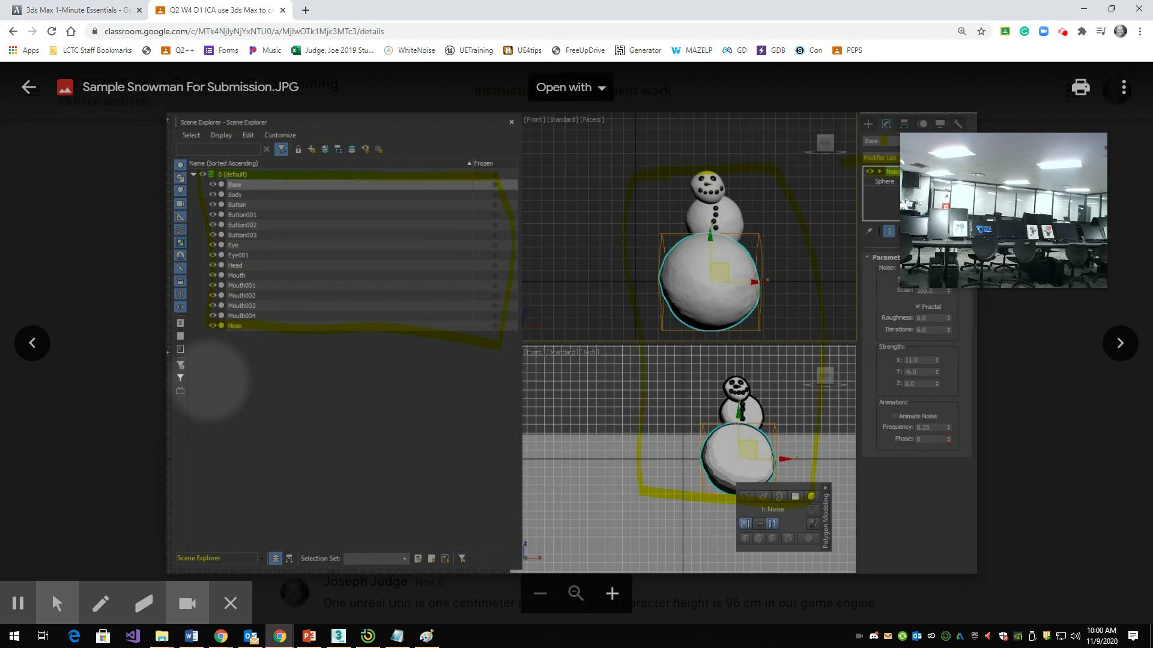
{"action": "mouse_move", "coordinate": [49, 590]}
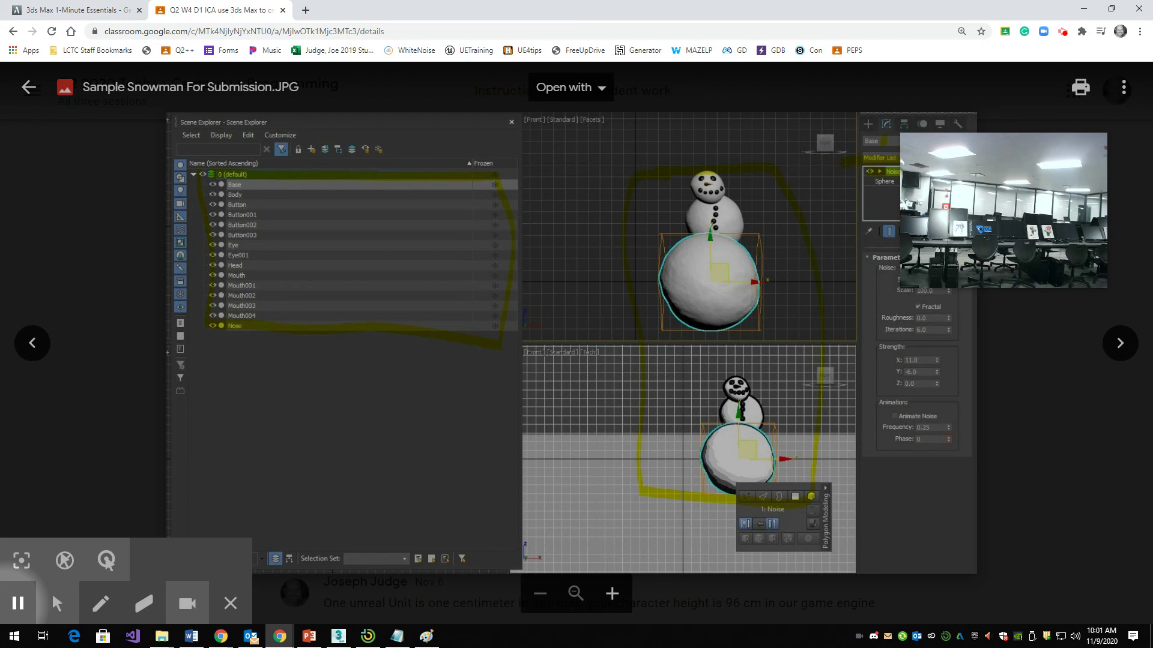
{"action": "left_click", "coordinate": [18, 603]}
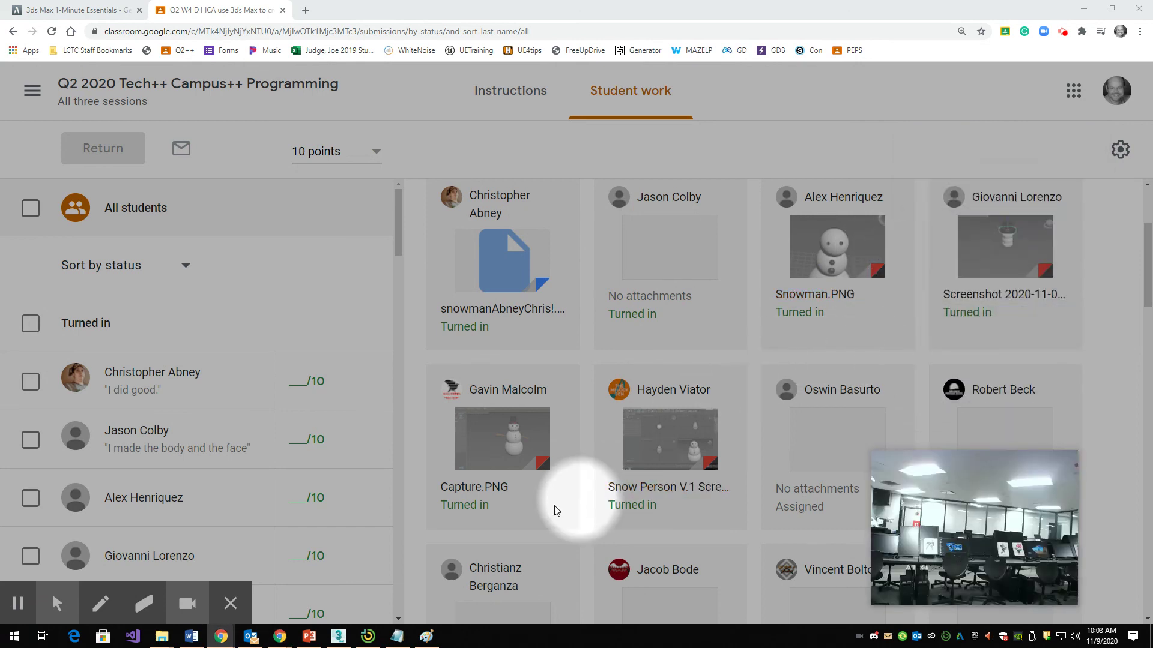
Look through the list of students who turned in the snowman assignment and their comments.
{"action": "scroll", "coordinate": [163, 450], "scroll_direction": "down", "scroll_amount": 3}
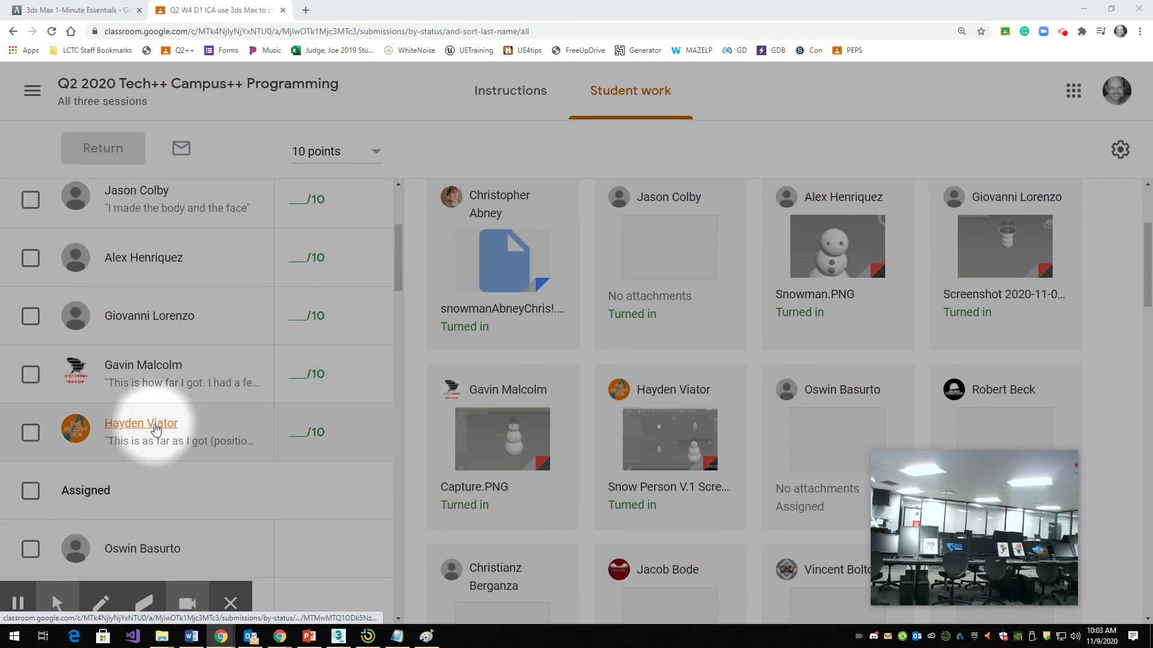
{"action": "scroll", "coordinate": [173, 196], "scroll_direction": "up", "scroll_amount": 3}
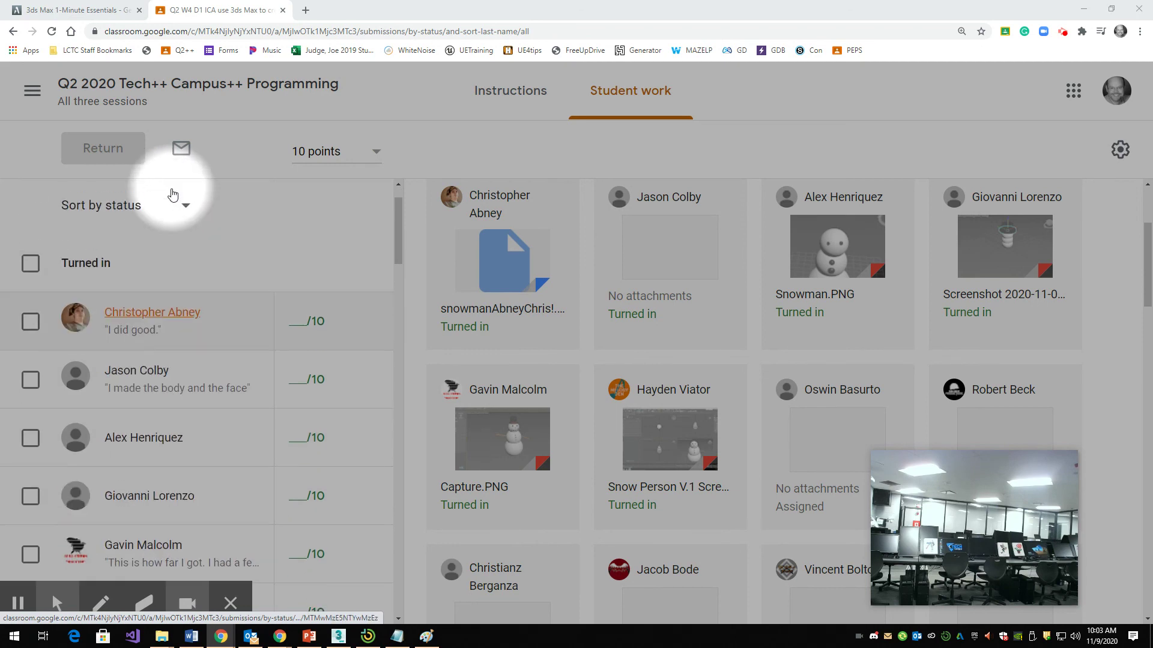